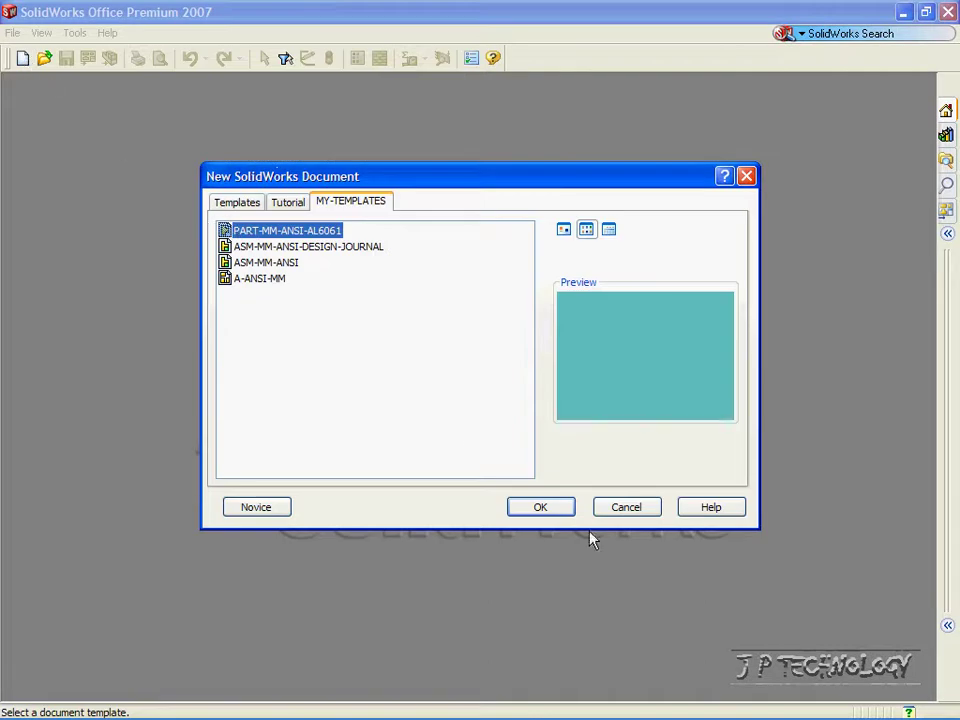
Create a part from the PART-MM-ANSI-AL6061 template and sketch a rectangle about 85 by 50 mm from the origin on the Front plane
left_click(546, 512)
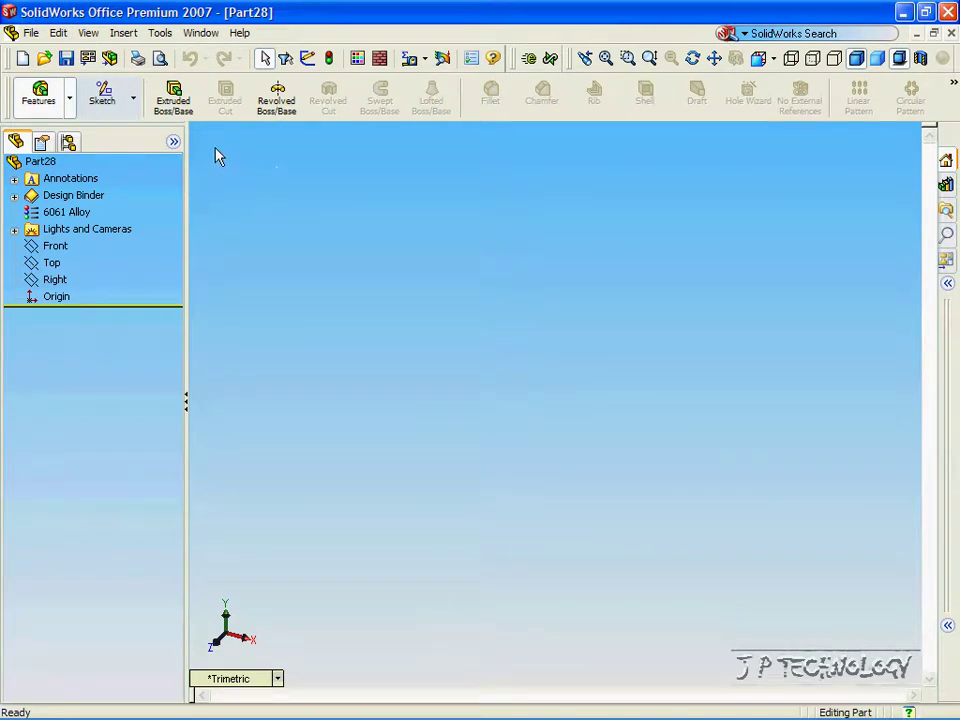
left_click(105, 100)
left_click(56, 247)
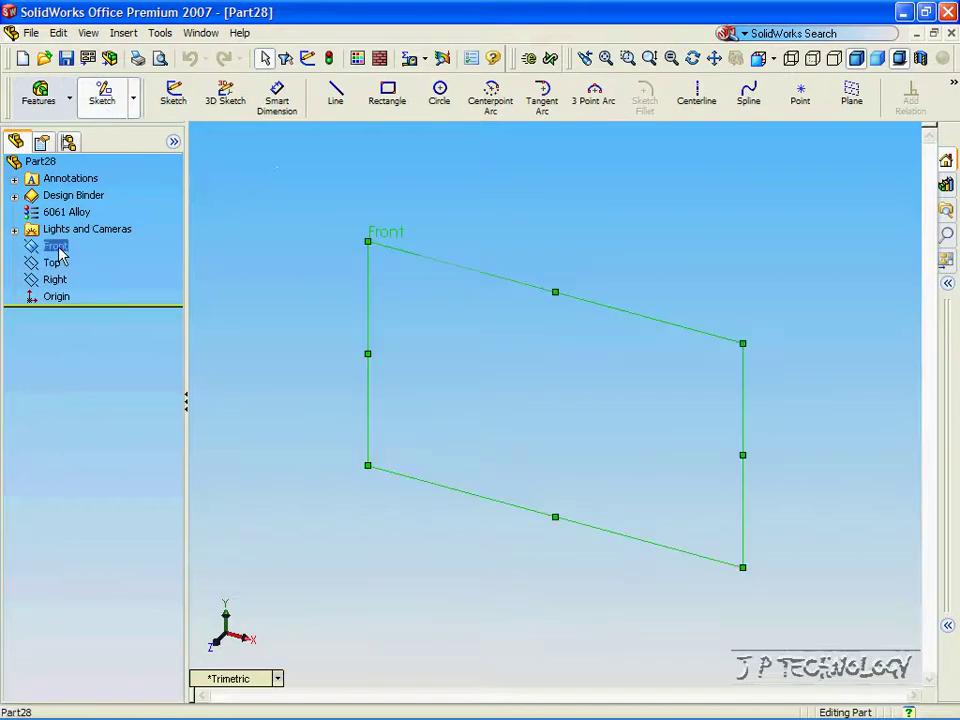
left_click(385, 96)
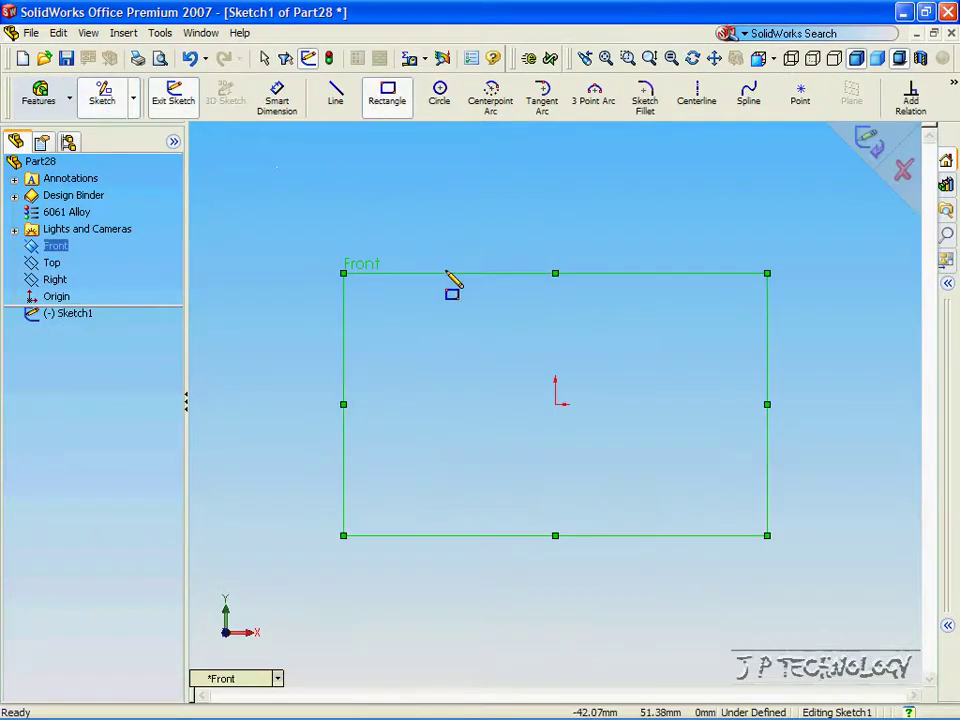
left_click(556, 405)
left_click(778, 274)
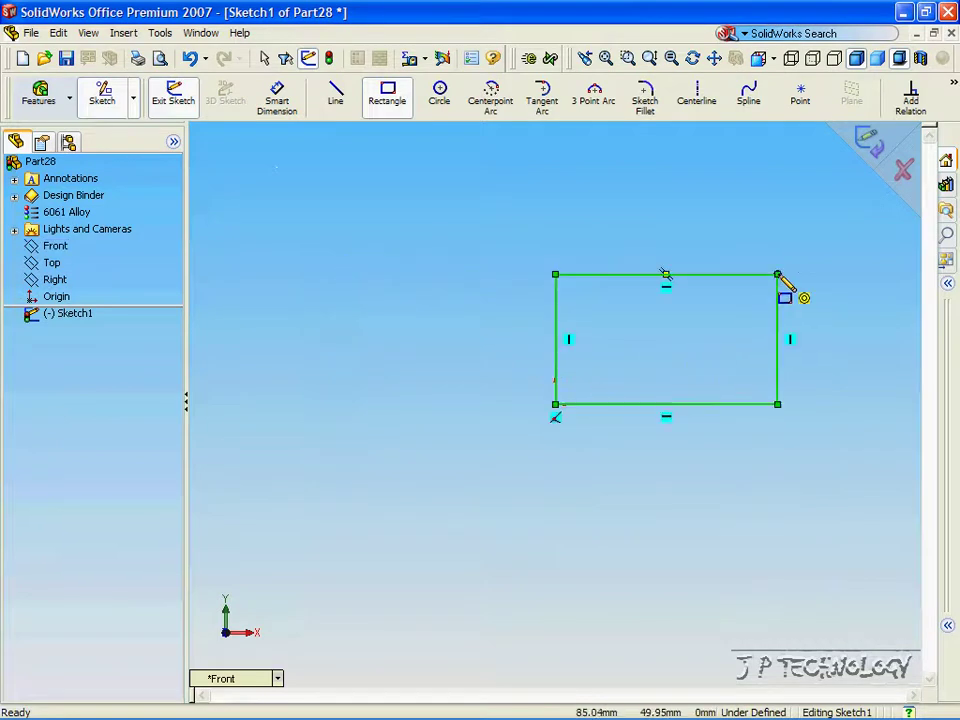
Dimension the rectangle to a height of 100 mm and a width of 200 mm
left_click(277, 97)
left_click(558, 340)
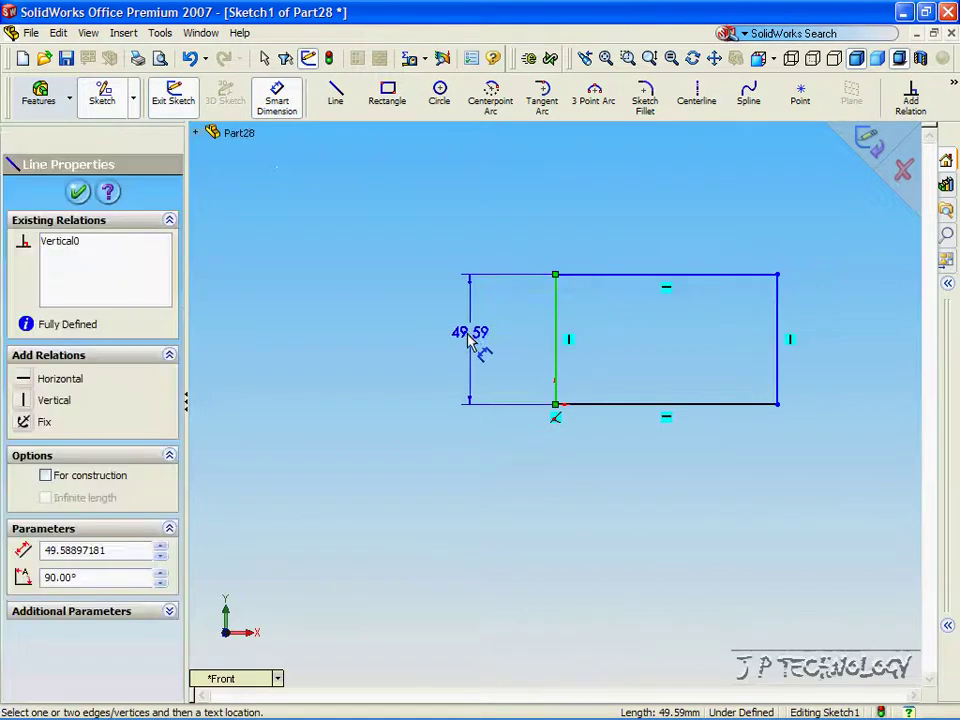
left_click(458, 340)
type("100")
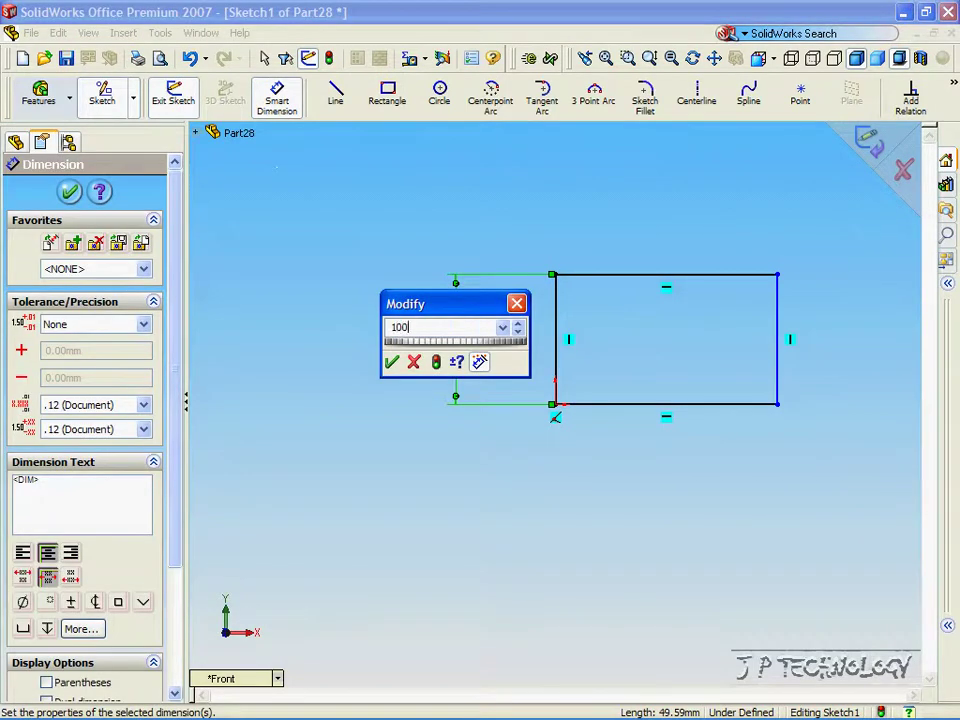
key("Return")
left_click(611, 407)
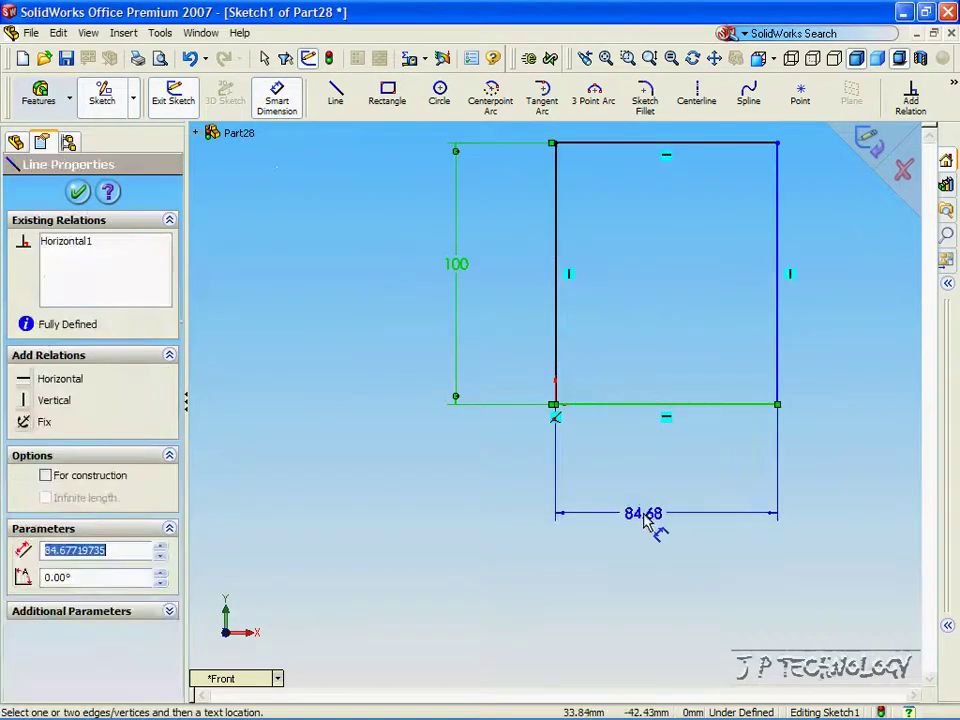
left_click(654, 535)
type("20")
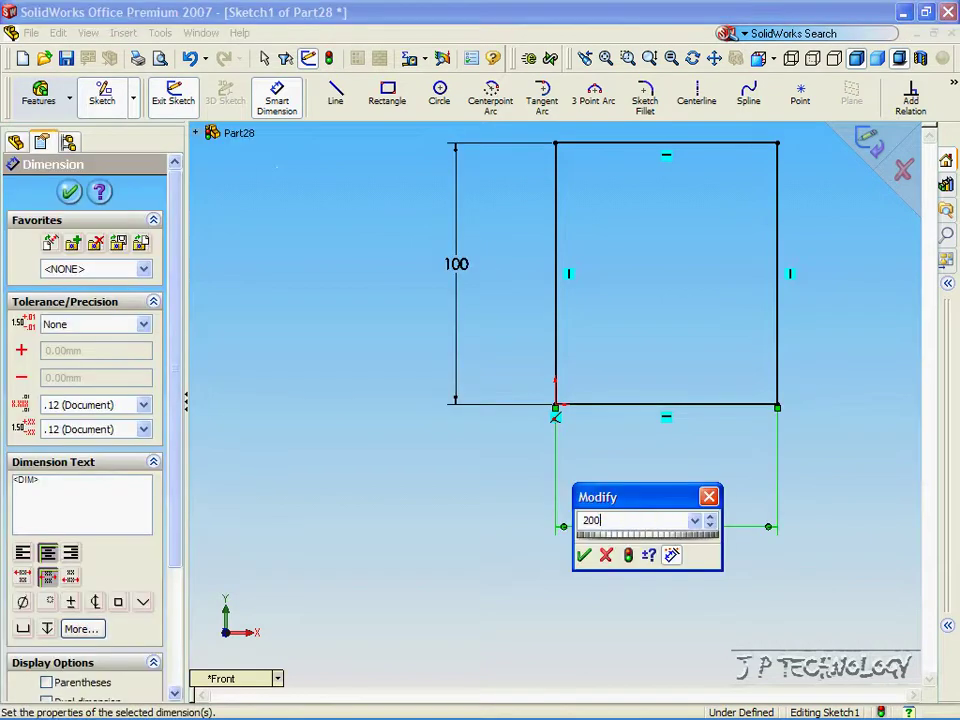
type("0")
key("Return")
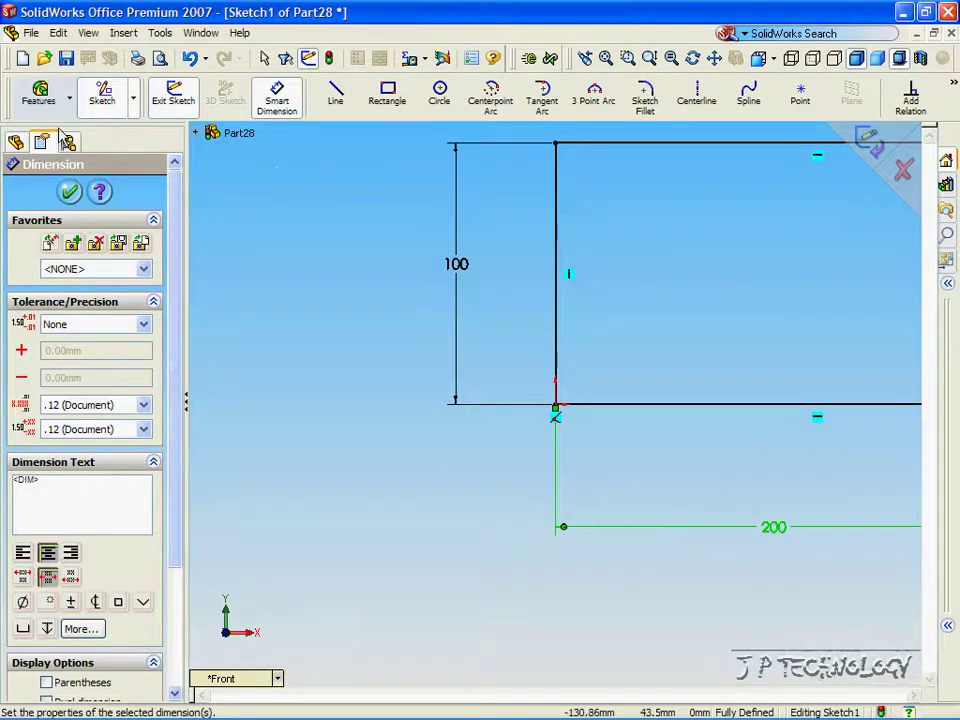
Extrude the rectangle as a blind boss with a depth of 20 mm
left_click(39, 94)
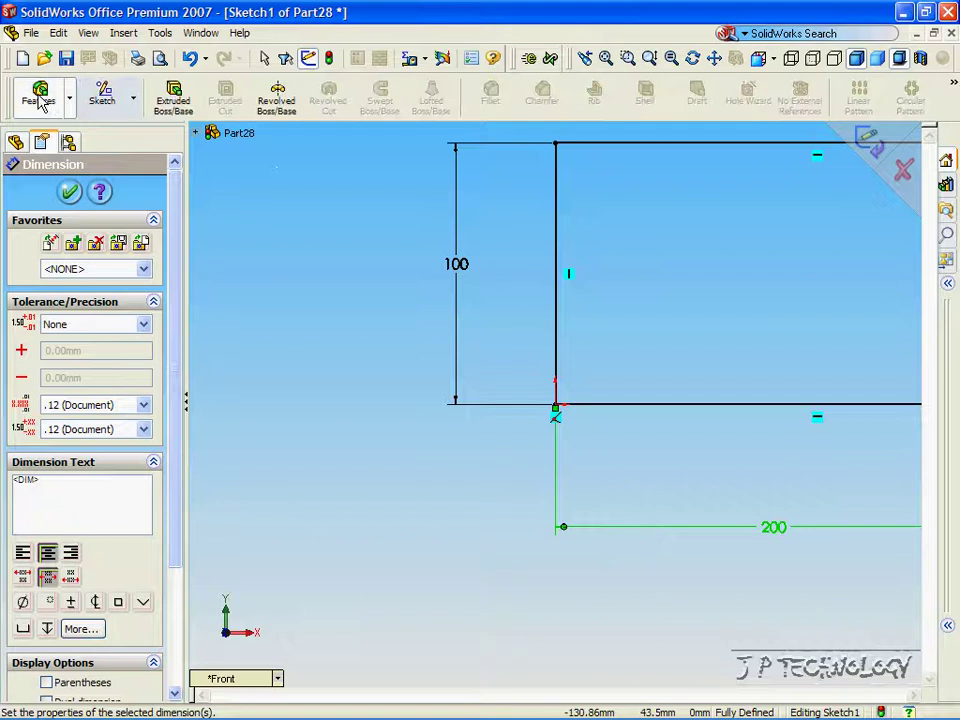
left_click(178, 99)
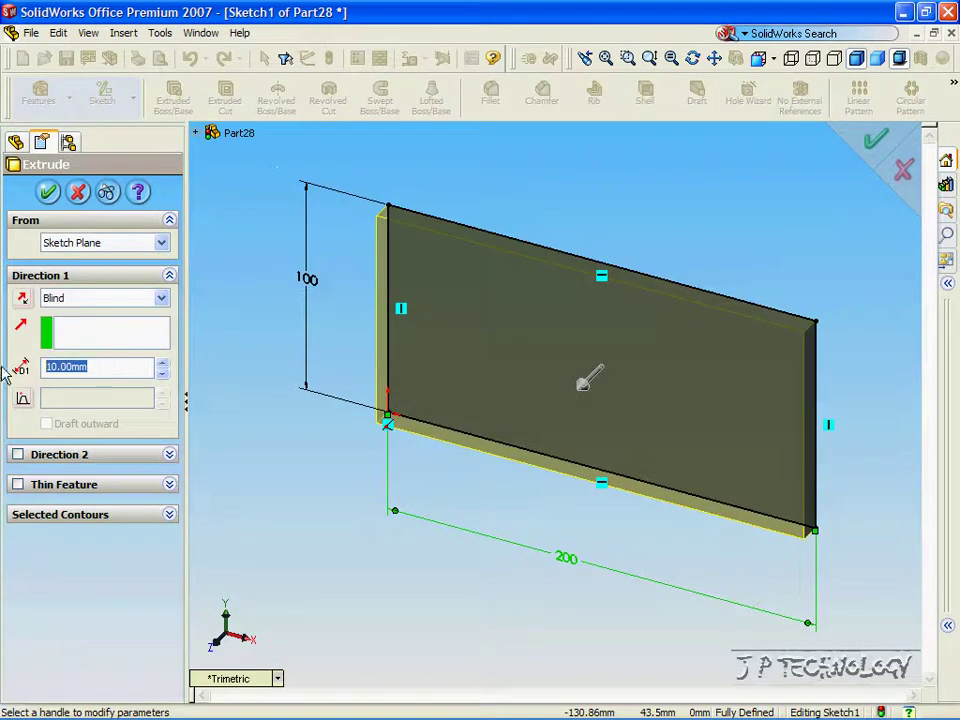
type("20")
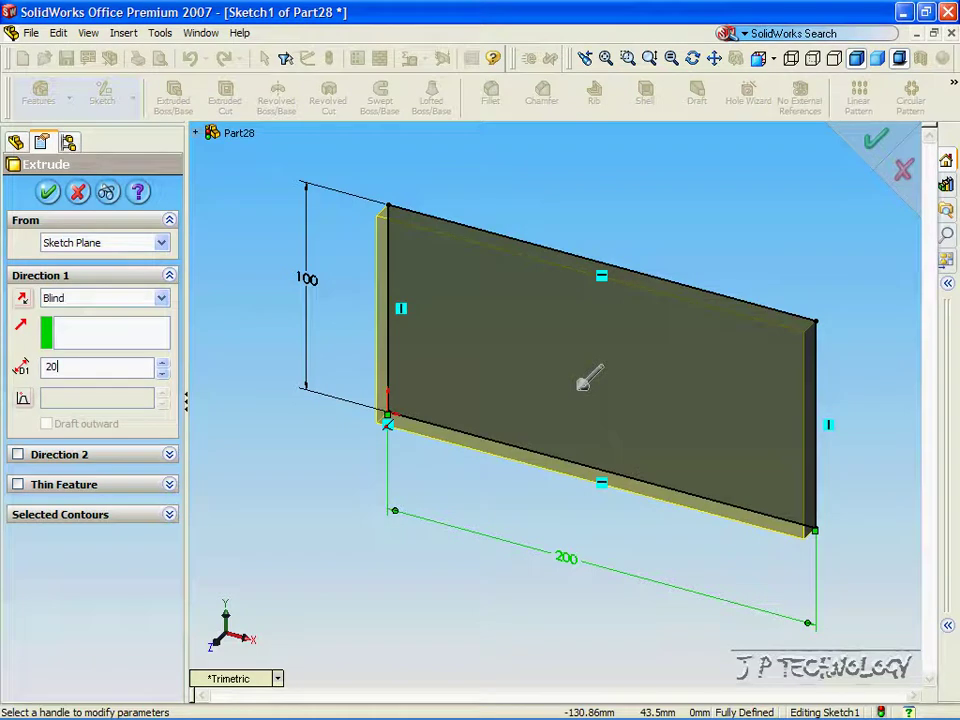
key("Return")
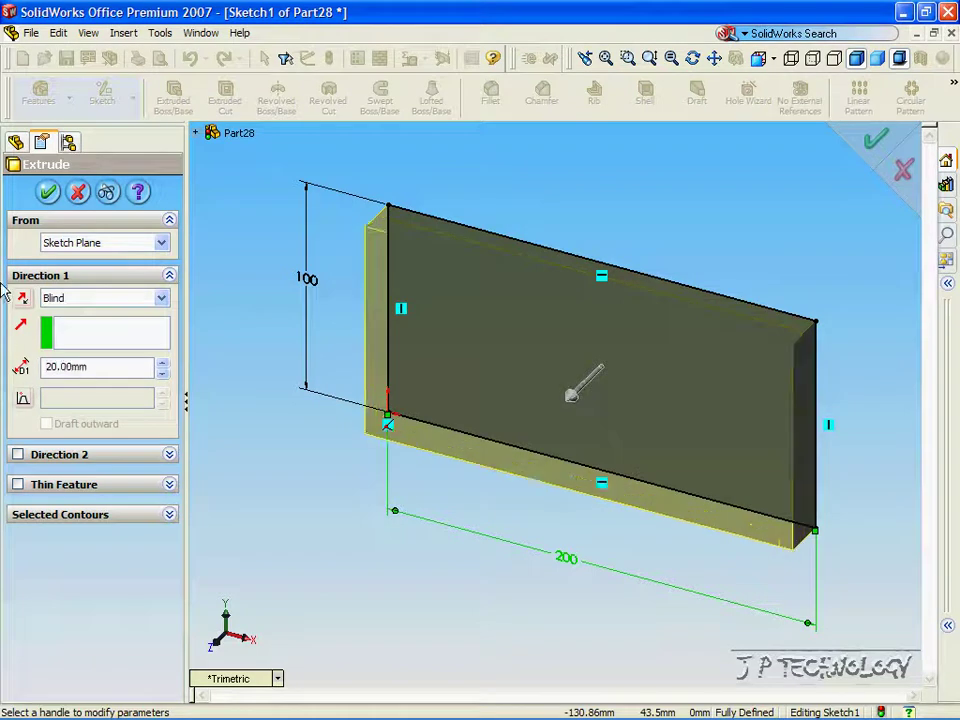
left_click(48, 191)
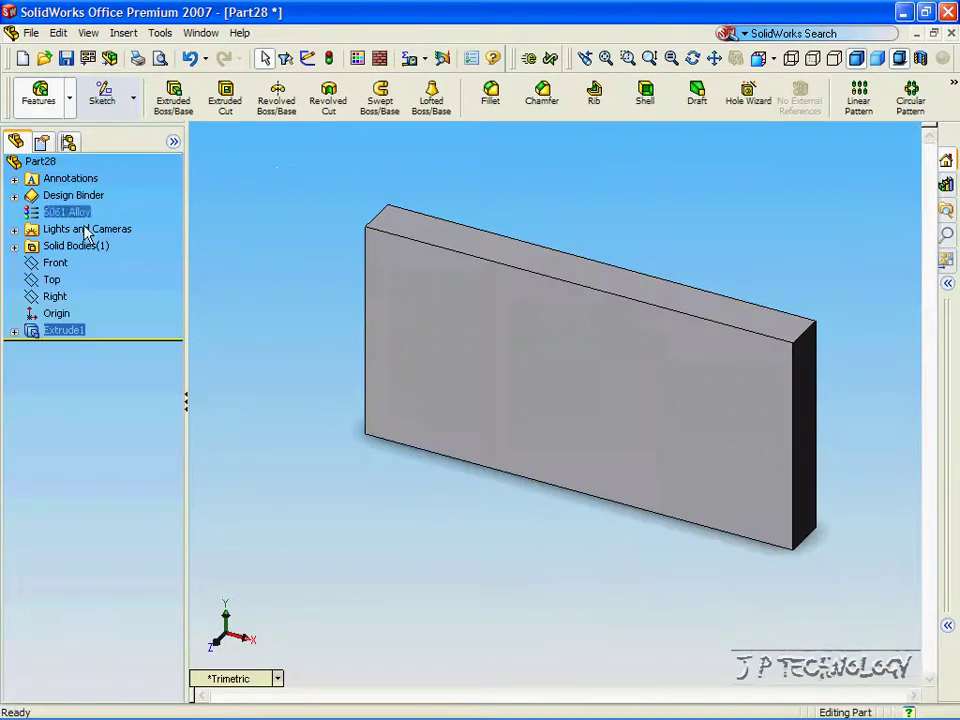
Start a Hole Wizard counterbore on the plate's front face for an Ansi Metric Socket Head Cap Screw
left_click(276, 678)
left_click(288, 495)
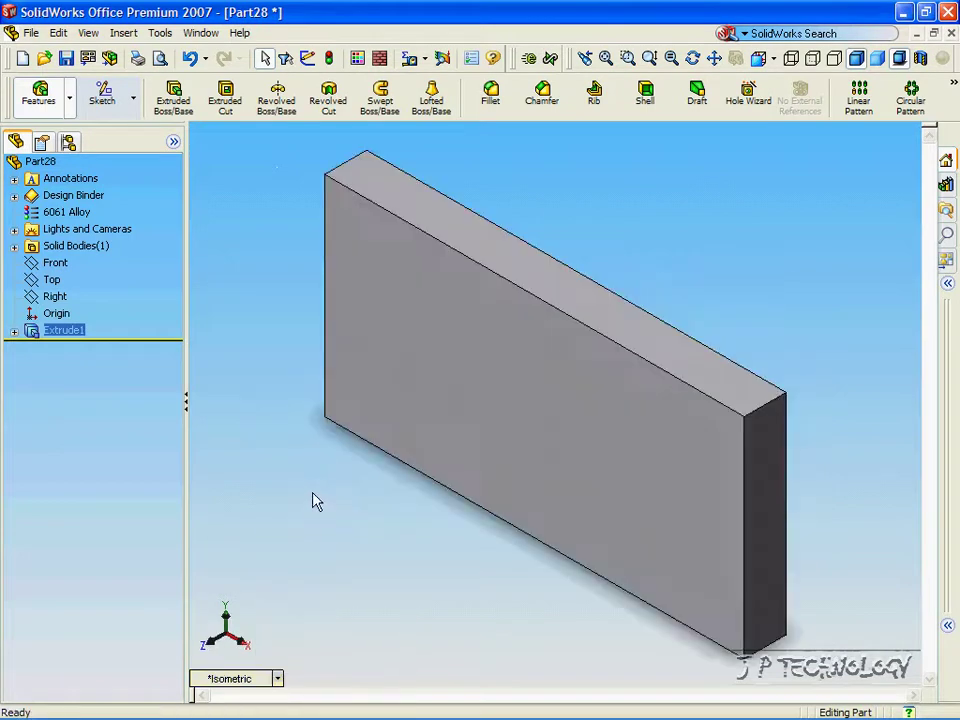
left_click(257, 682)
left_click(318, 388)
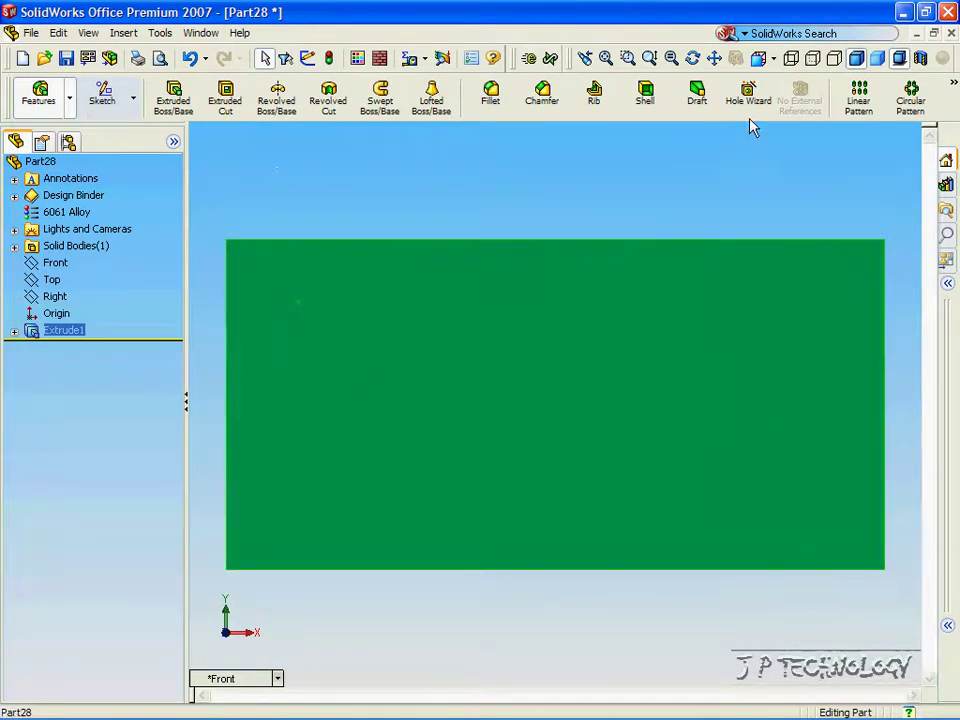
left_click(750, 100)
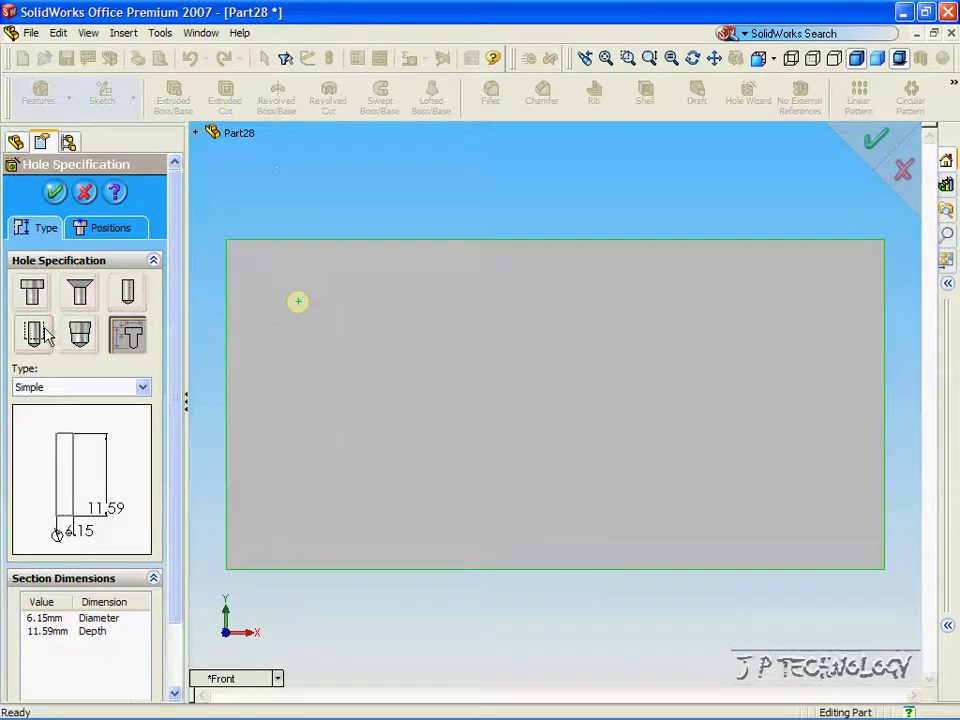
left_click(122, 330)
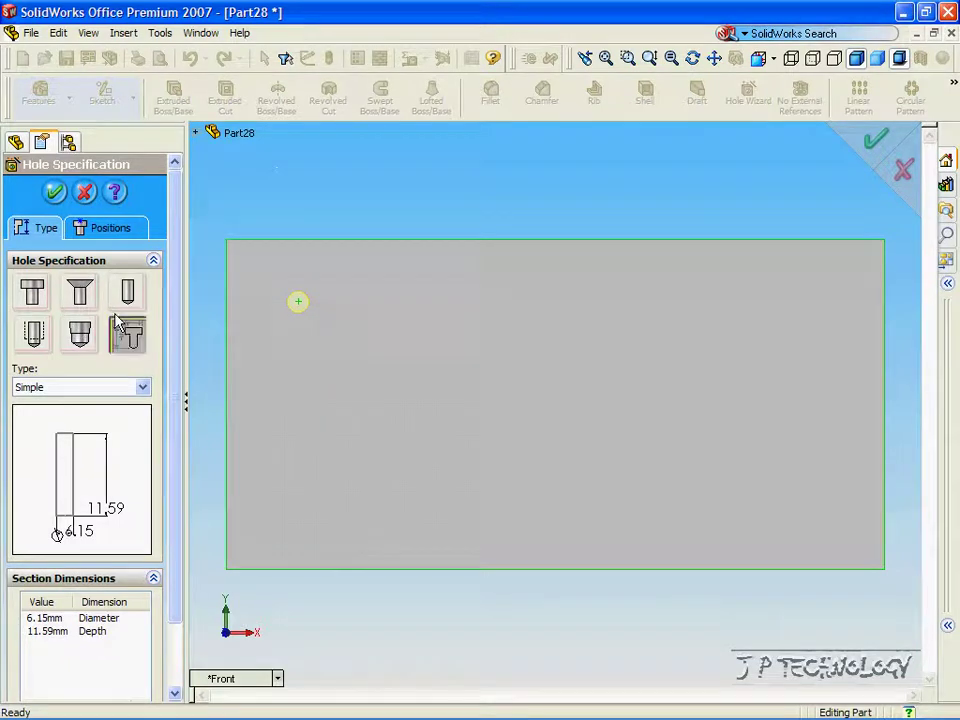
left_click(30, 292)
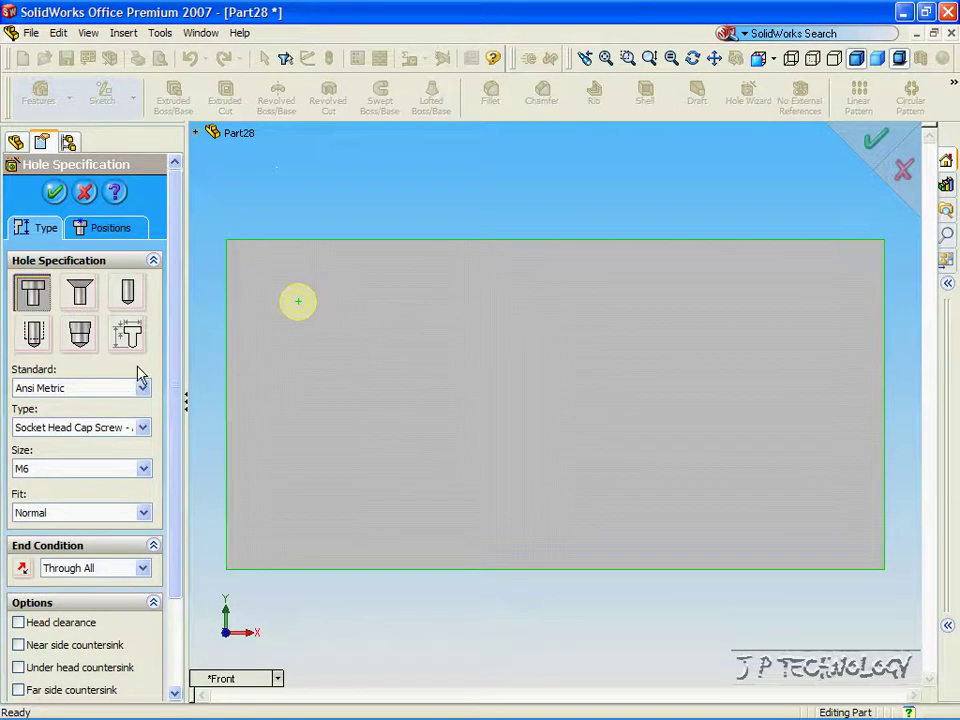
left_click(143, 428)
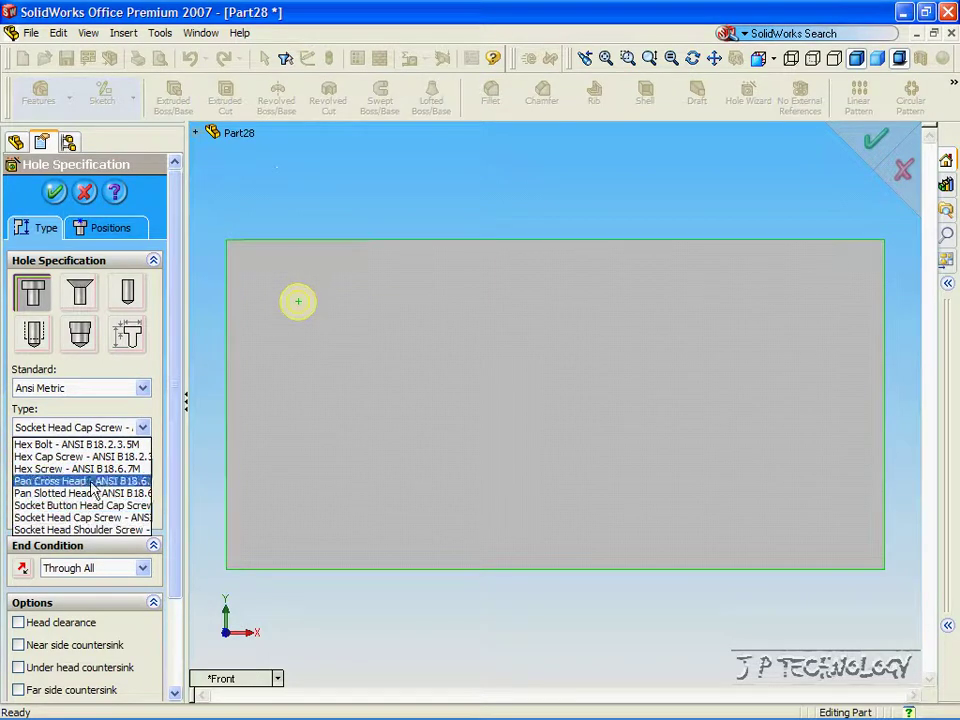
left_click(117, 410)
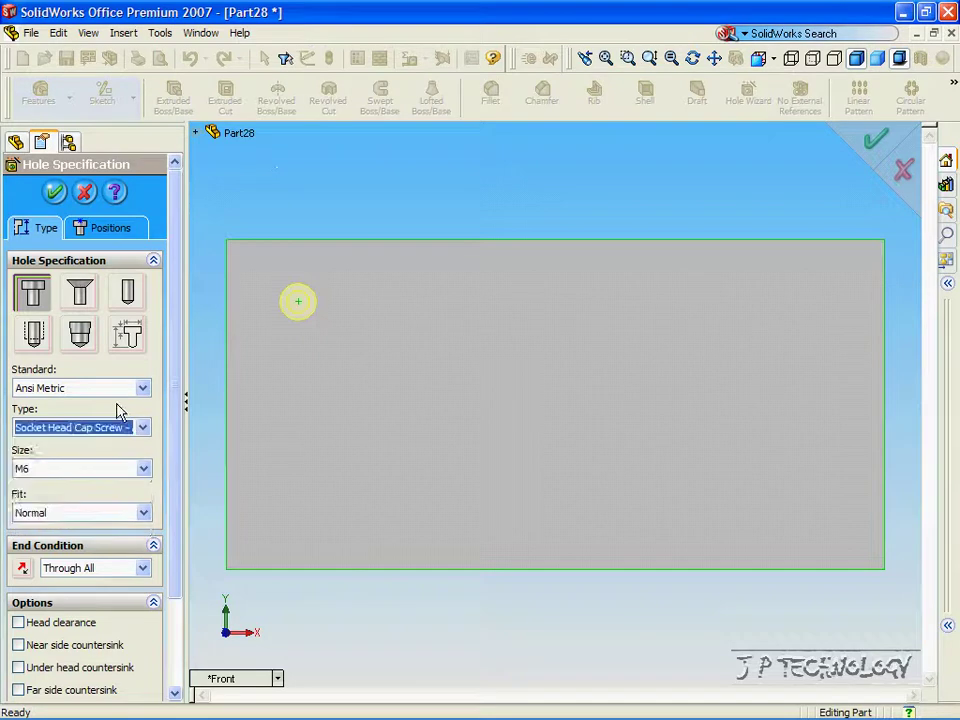
Set the counterbore's size to M12 with a Normal fit and a Through All end condition
left_click(116, 470)
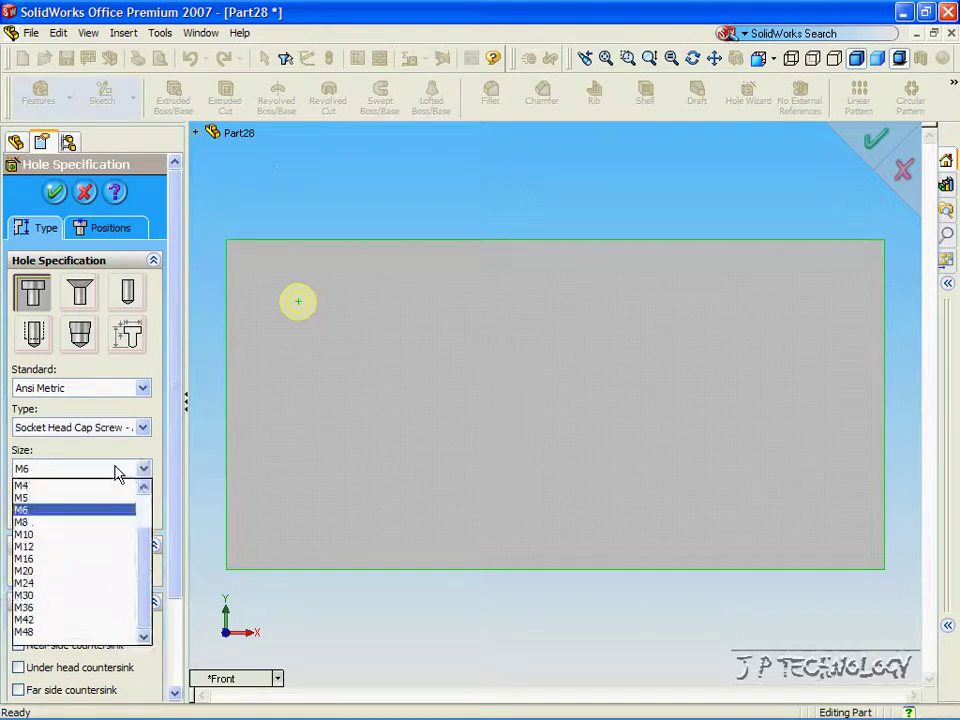
left_click_drag(148, 543, 146, 574)
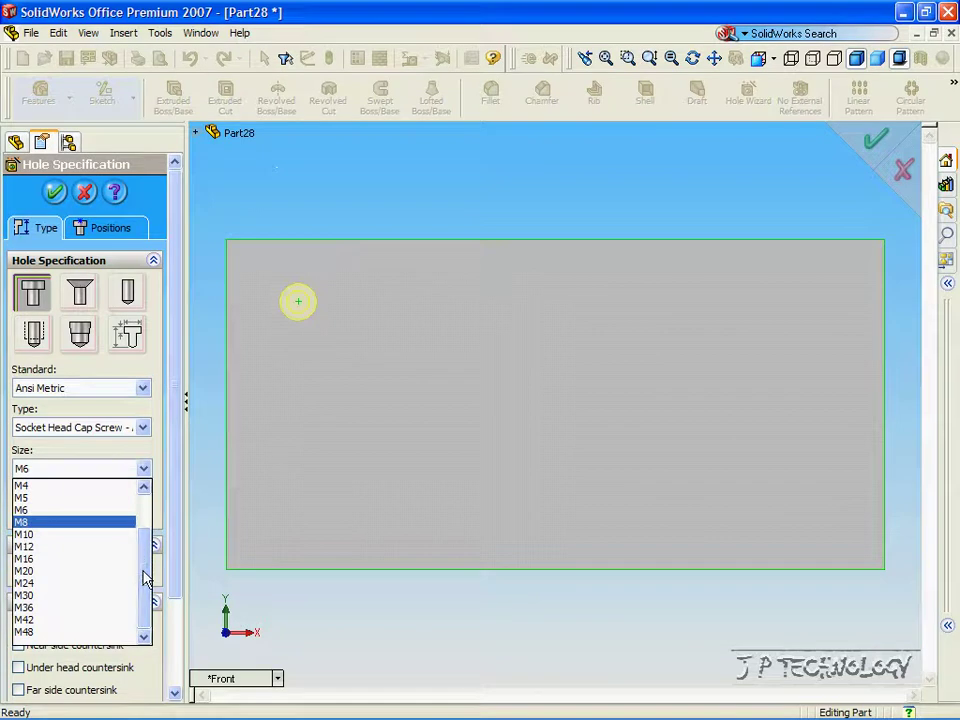
left_click(93, 548)
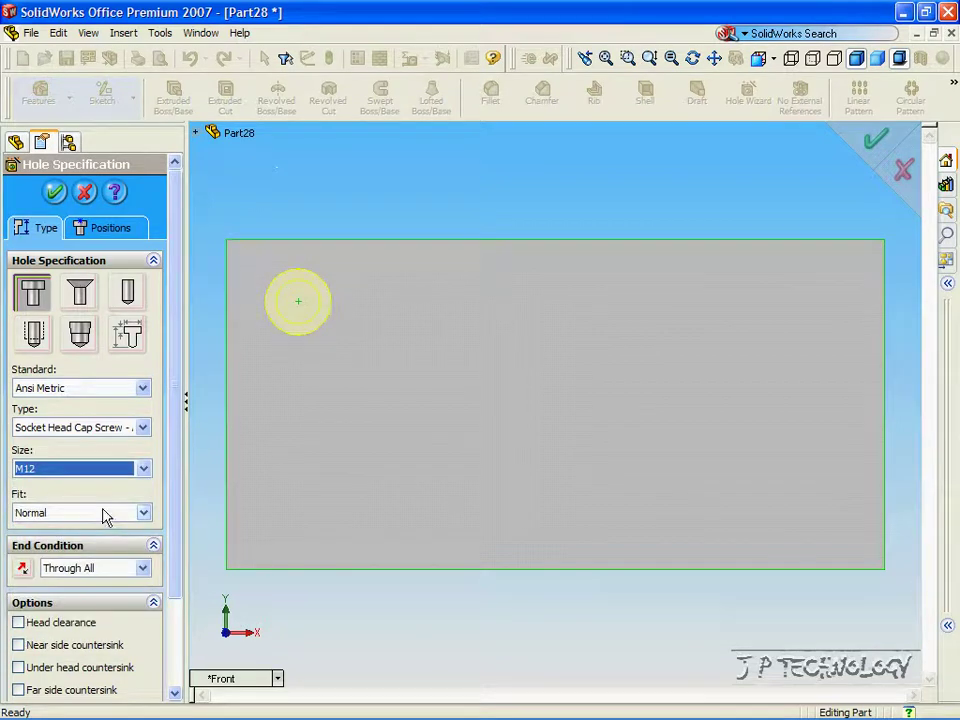
left_click(106, 513)
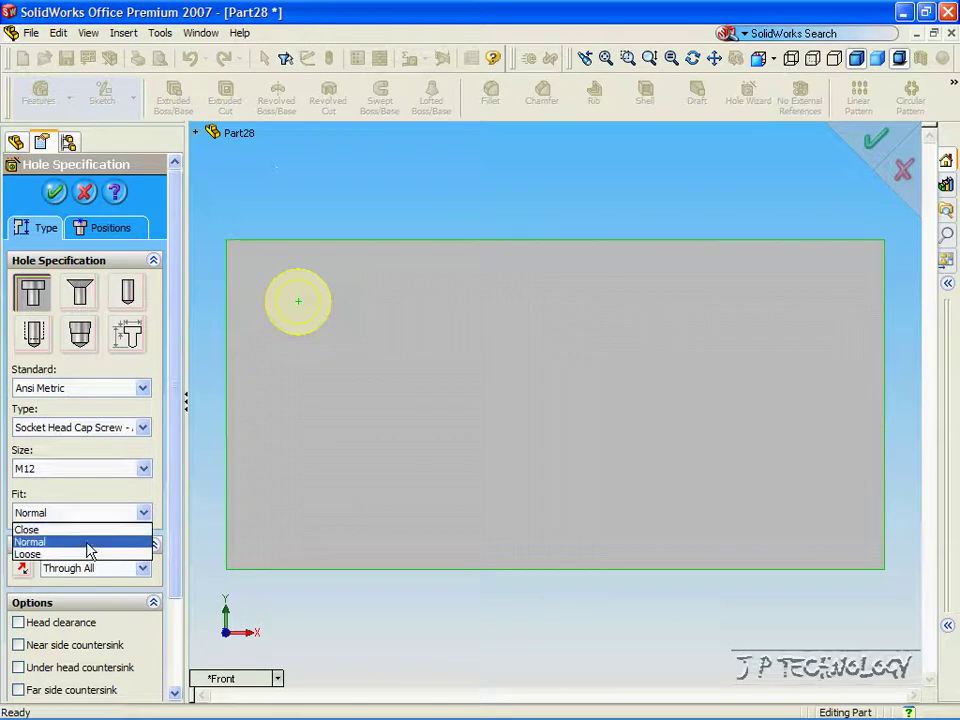
left_click(88, 542)
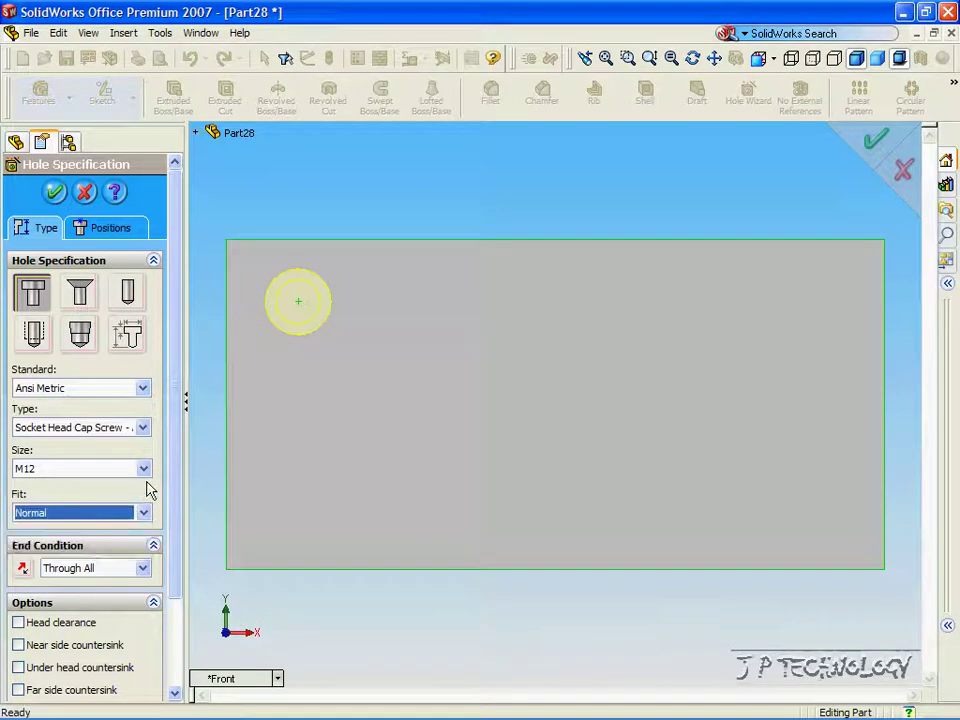
scroll(173, 474, "down", 3)
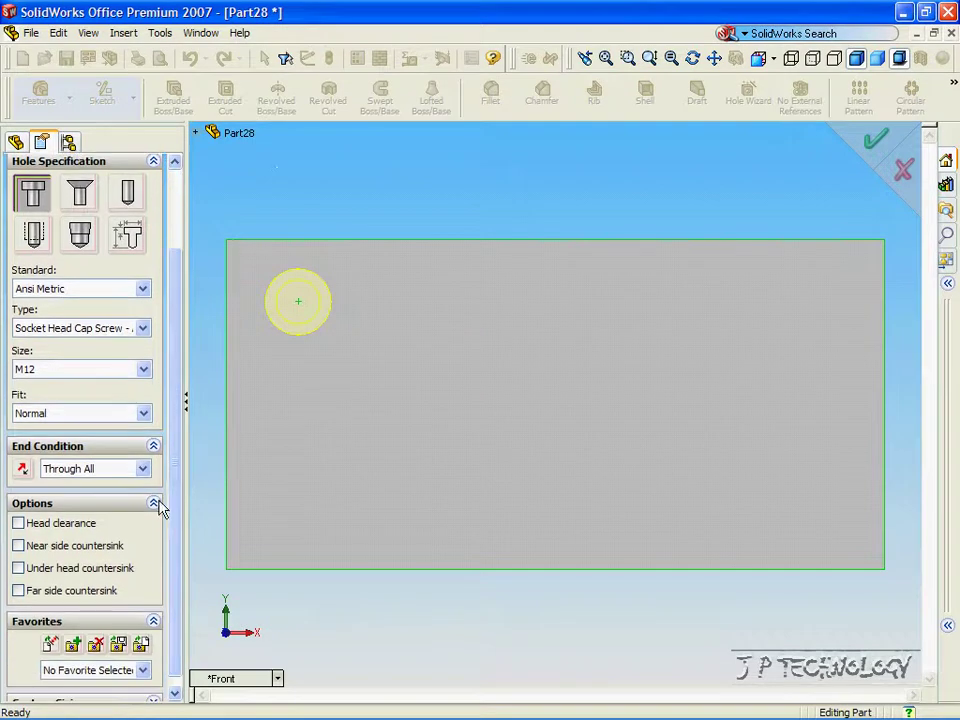
left_click(143, 468)
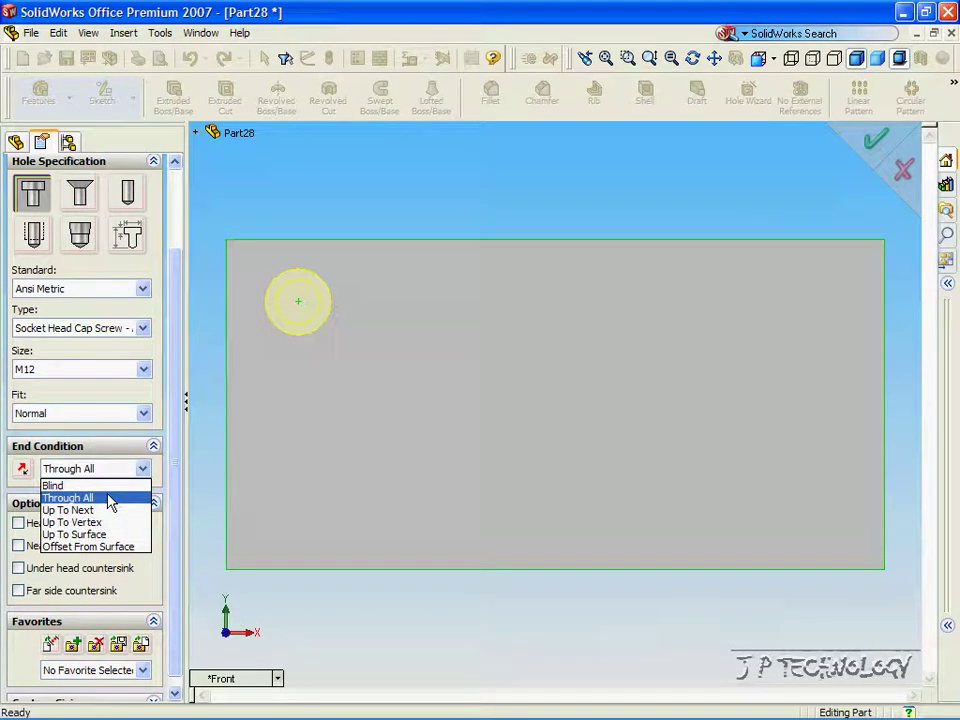
left_click(110, 498)
left_click_drag(180, 261, 180, 176)
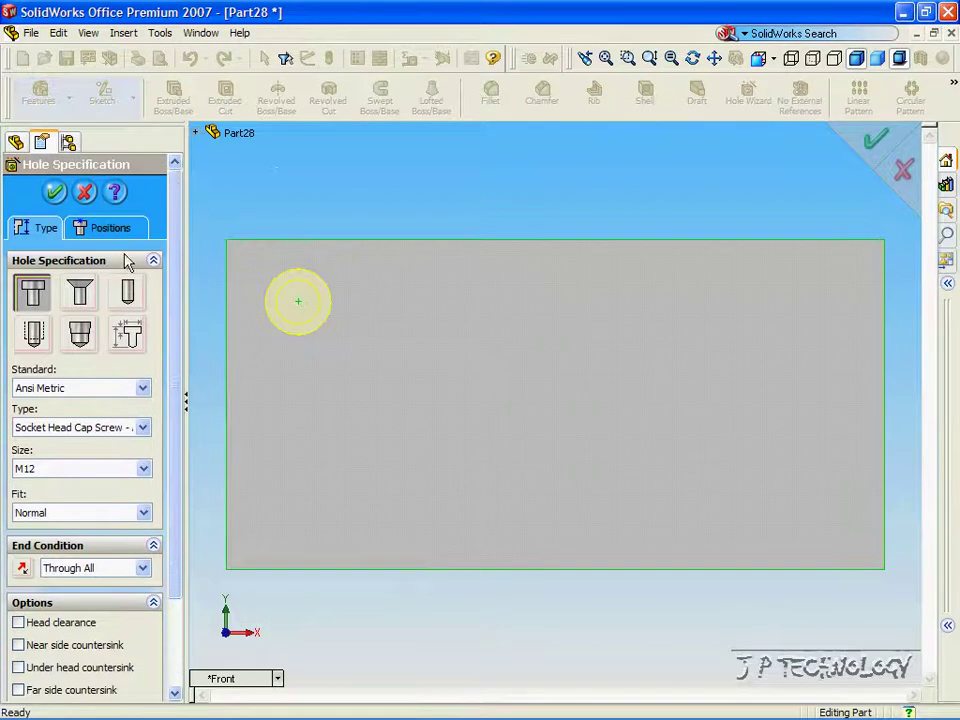
Position the hole centre 20 mm below the plate's upper edge with a Smart Dimension
left_click(88, 230)
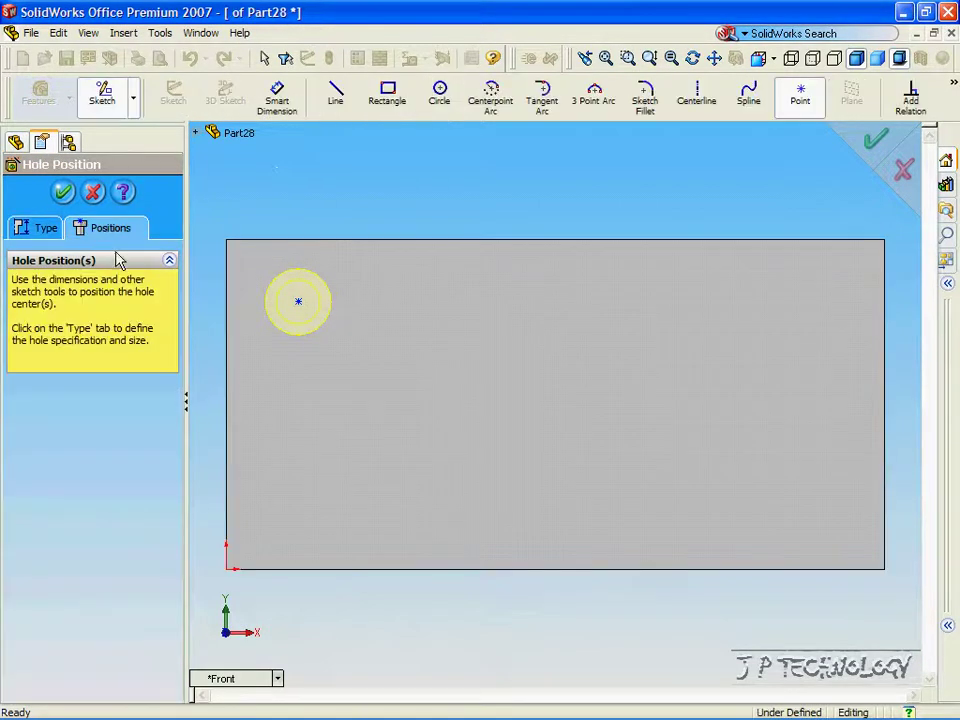
left_click(278, 103)
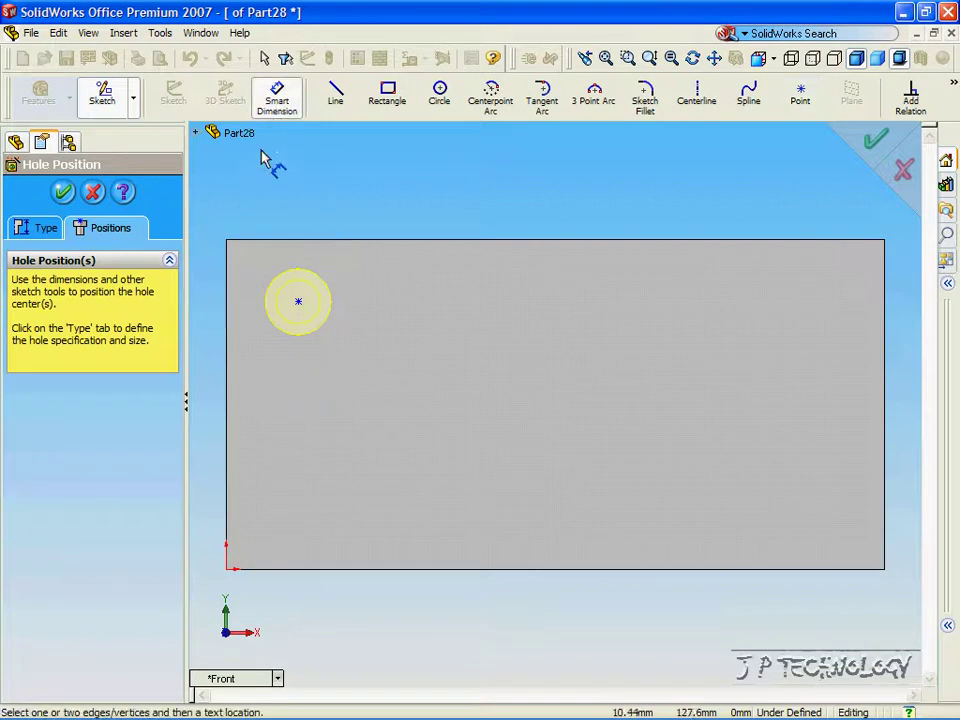
left_click(299, 304)
left_click(302, 242)
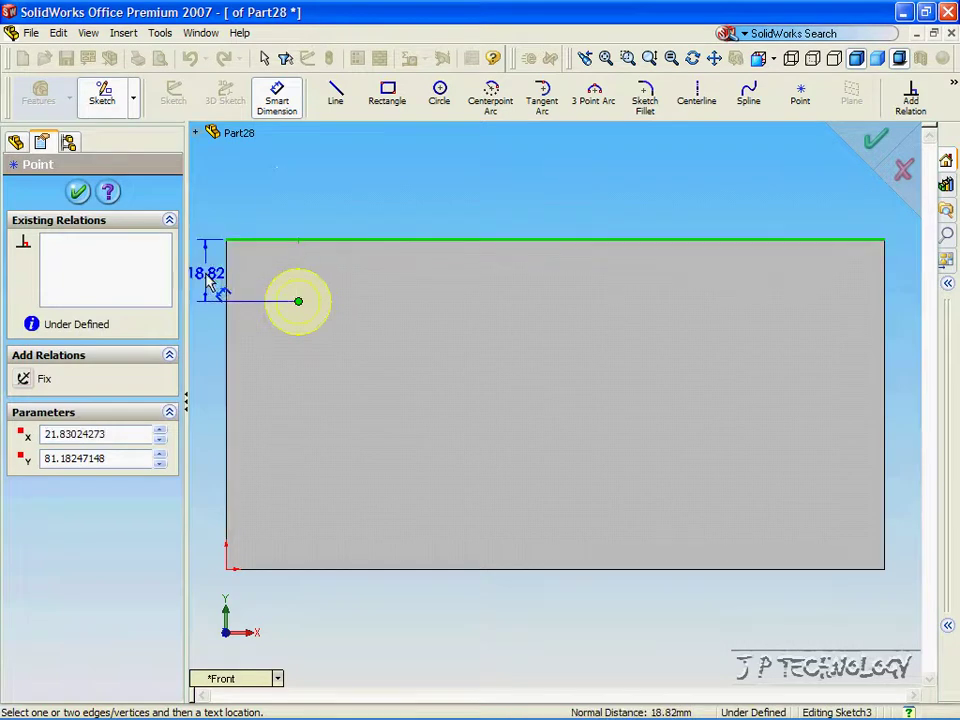
left_click(207, 272)
type("20")
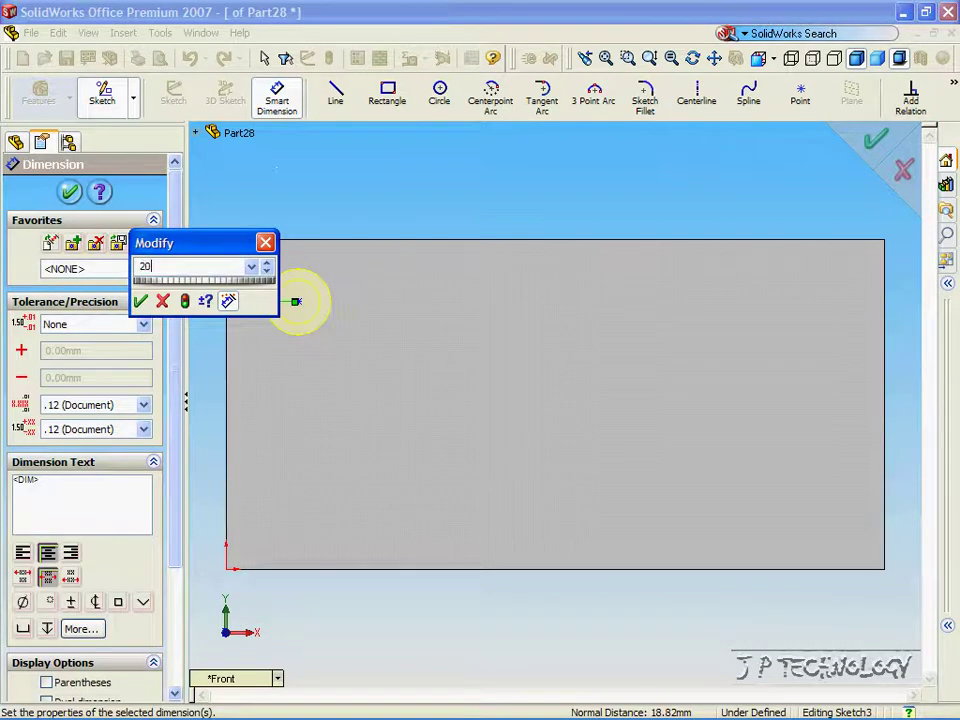
key("Return")
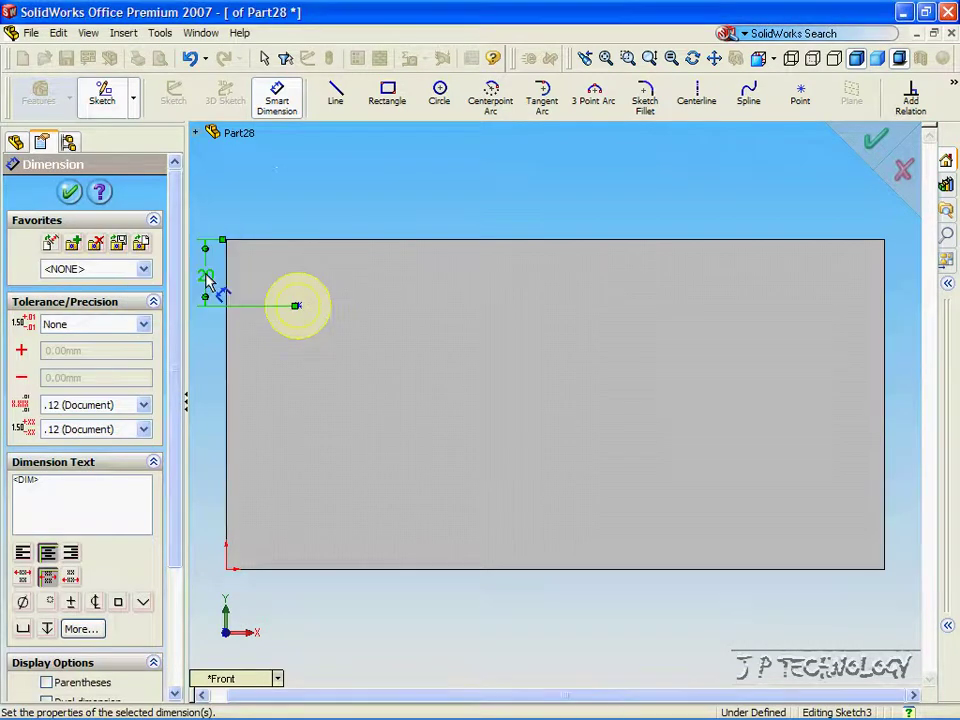
Dimension the counterbore's centre 20 mm from the plate's left edge and finish the hole
left_click(299, 305)
left_click(230, 338)
left_click(250, 396)
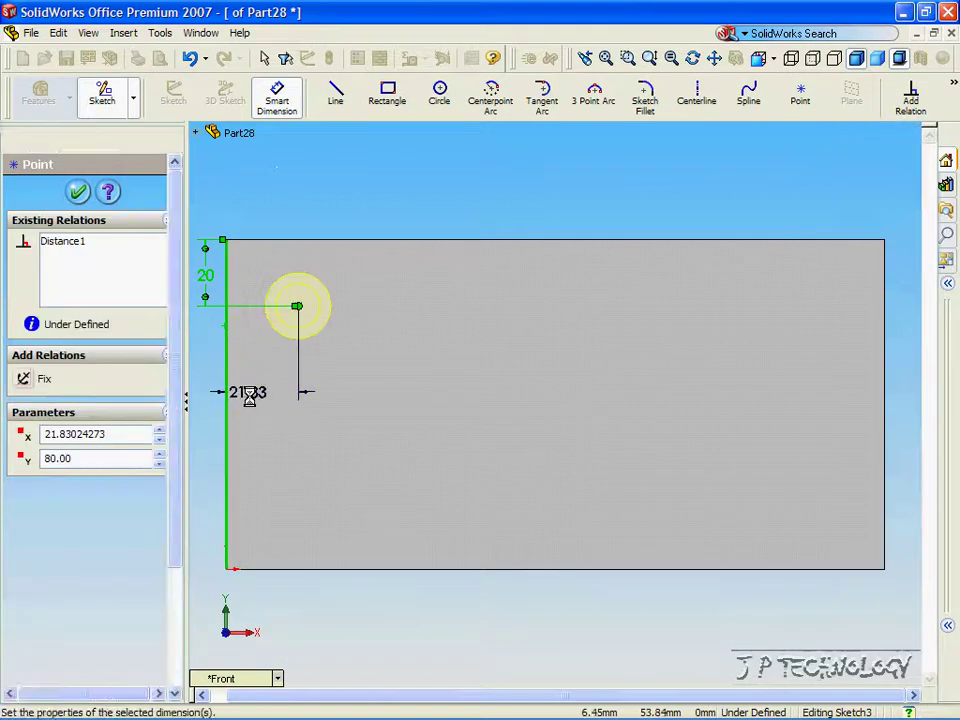
type("20")
key("Return")
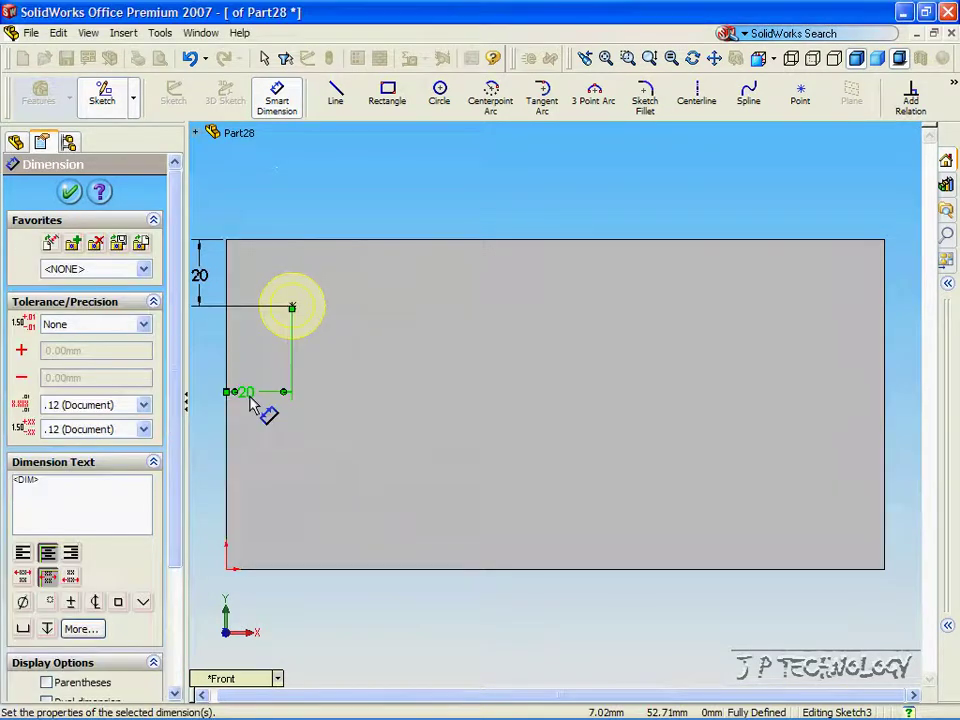
left_click(70, 192)
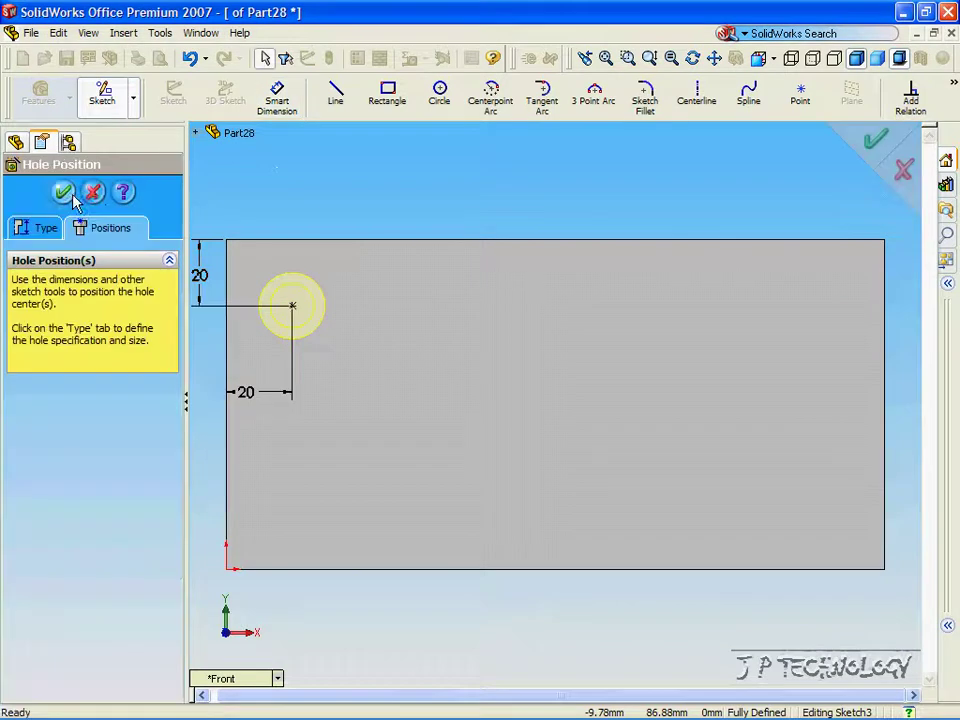
left_click(62, 194)
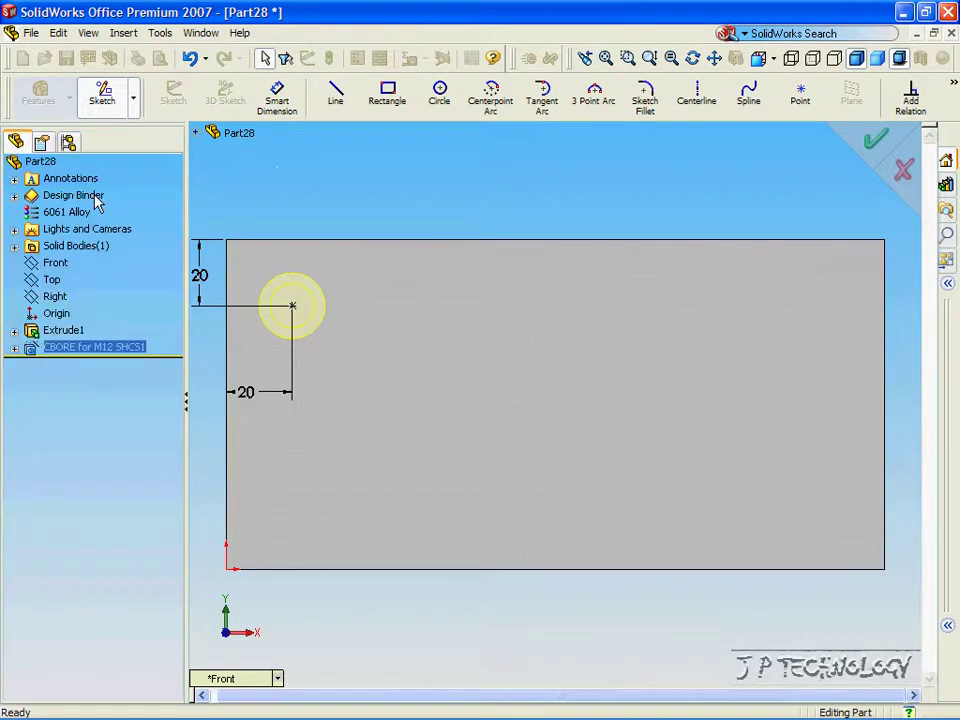
Examine the finished M12 counterbore in the plate from several viewing angles
middle_click_drag(334, 204, 326, 240)
key("Down")
key("Up")
key("Up")
key("Right")
key("Right")
key("Right")
key("Right")
key("ctrl+1")
key("Left")
key("Left")
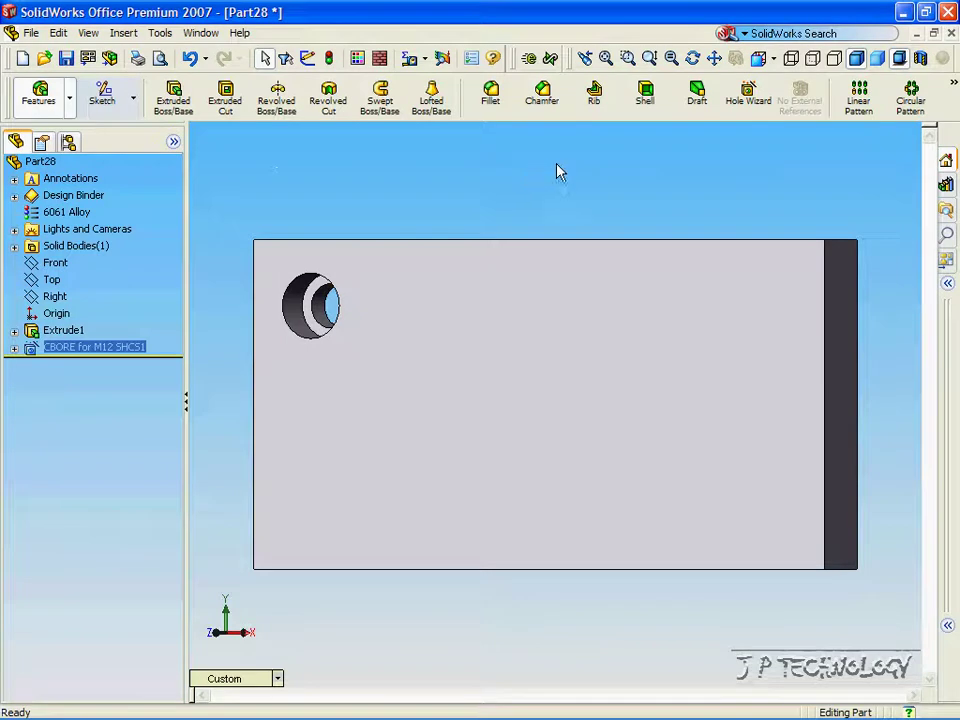
Start a Hole Wizard countersink for an Ansi Inch #0 Flat Head Screw (100) with a Normal fit and Through All end condition
left_click(746, 97)
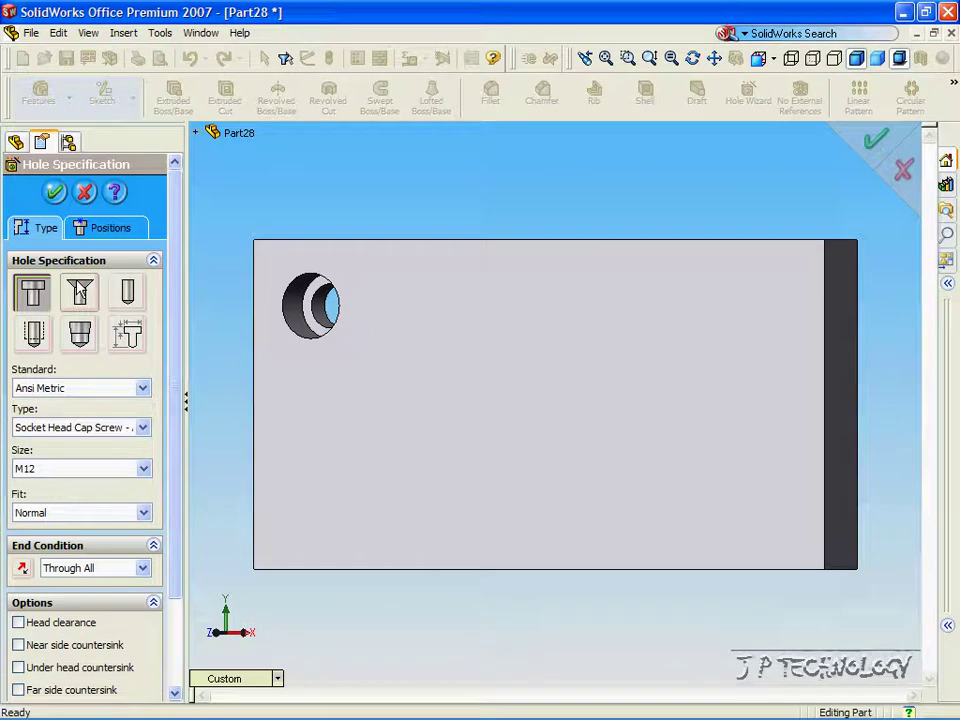
left_click(80, 291)
left_click_drag(174, 364, 173, 411)
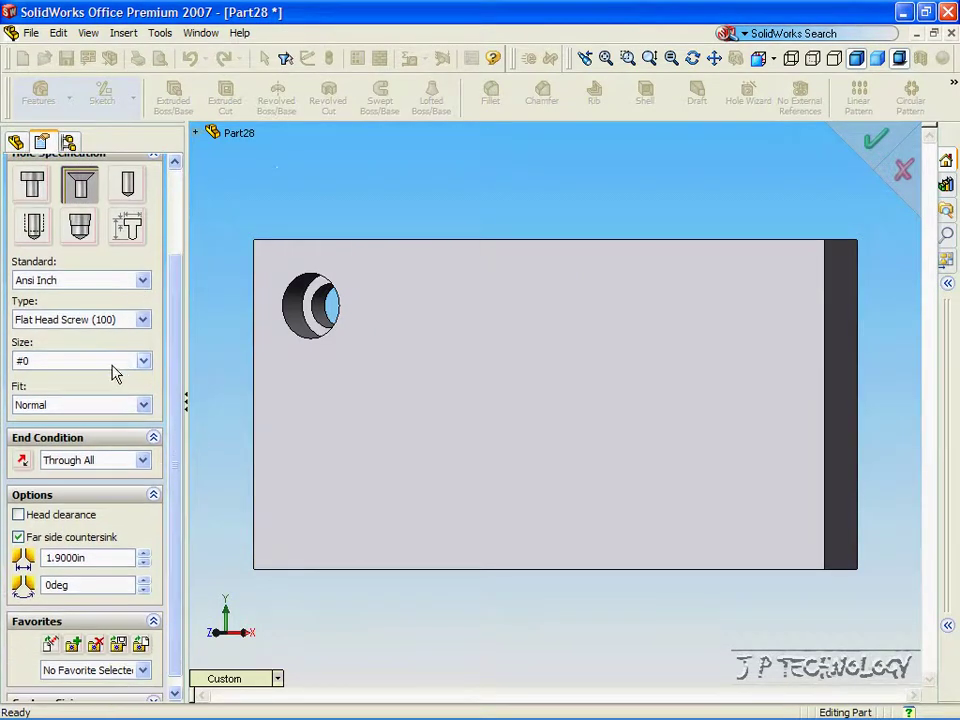
scroll(171, 450, "down", 1)
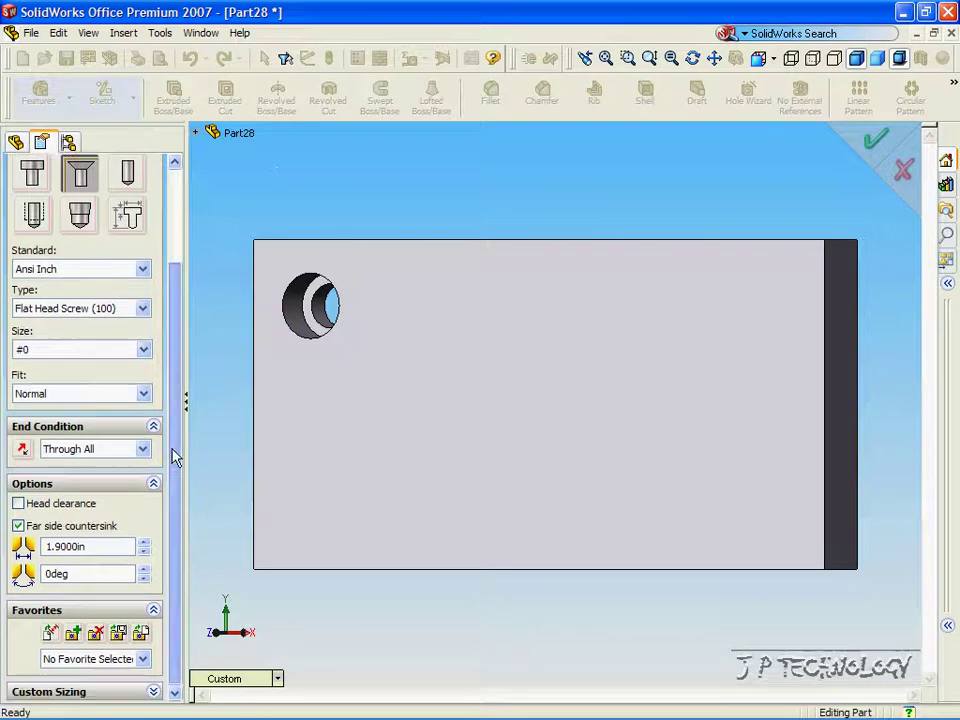
scroll(134, 262, "up", 5)
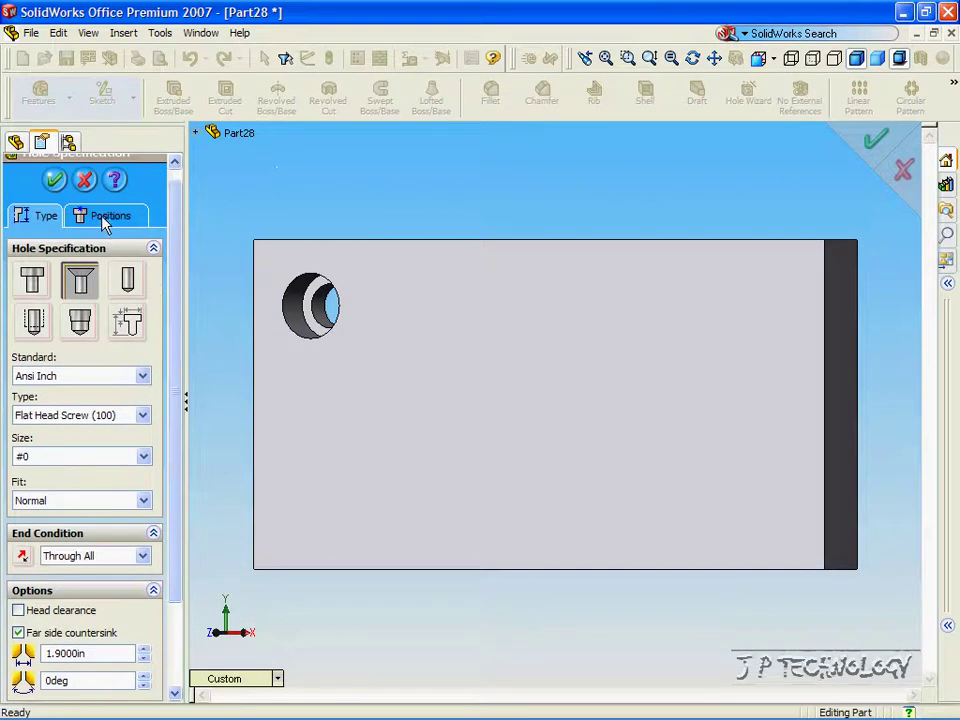
Place the countersink's centre below the counterbore on the front face and dimension it 5 mm from the plate's left edge
left_click(104, 222)
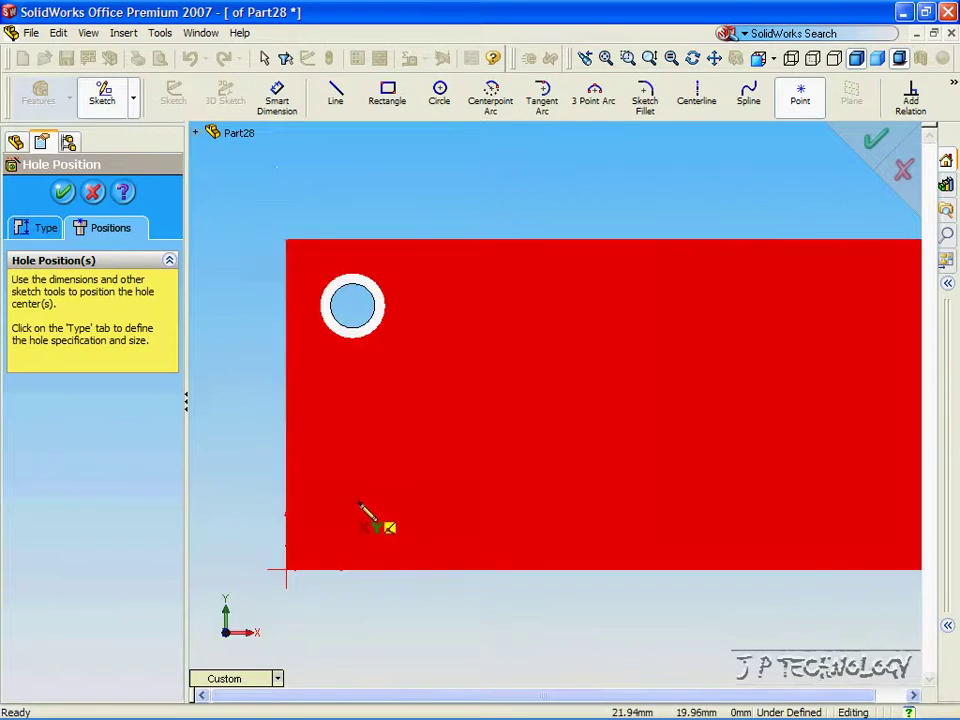
left_click(361, 504)
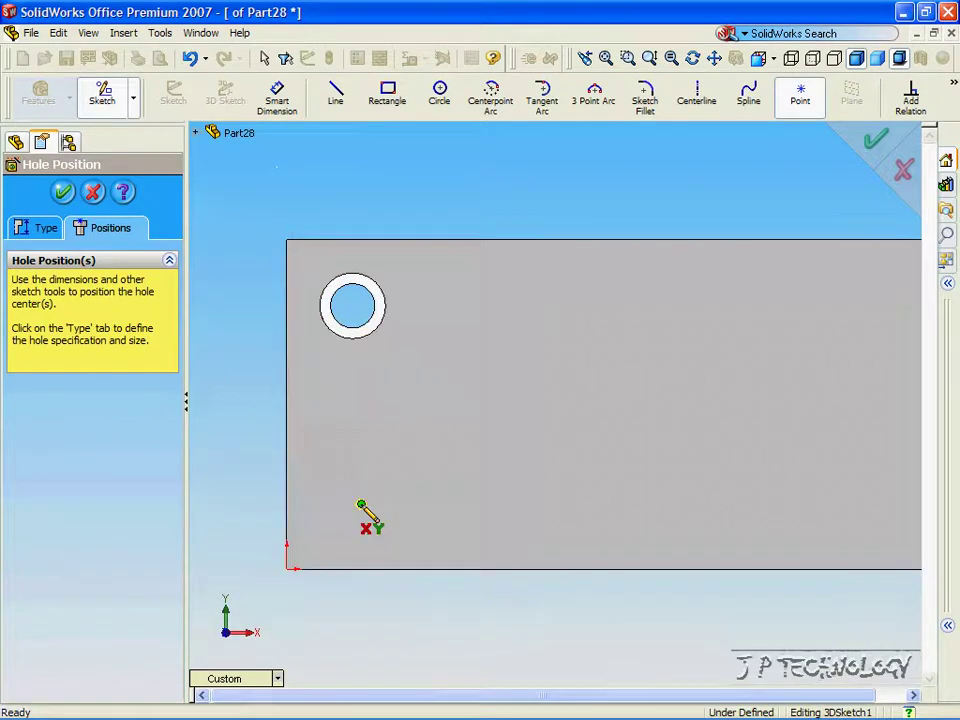
left_click(277, 102)
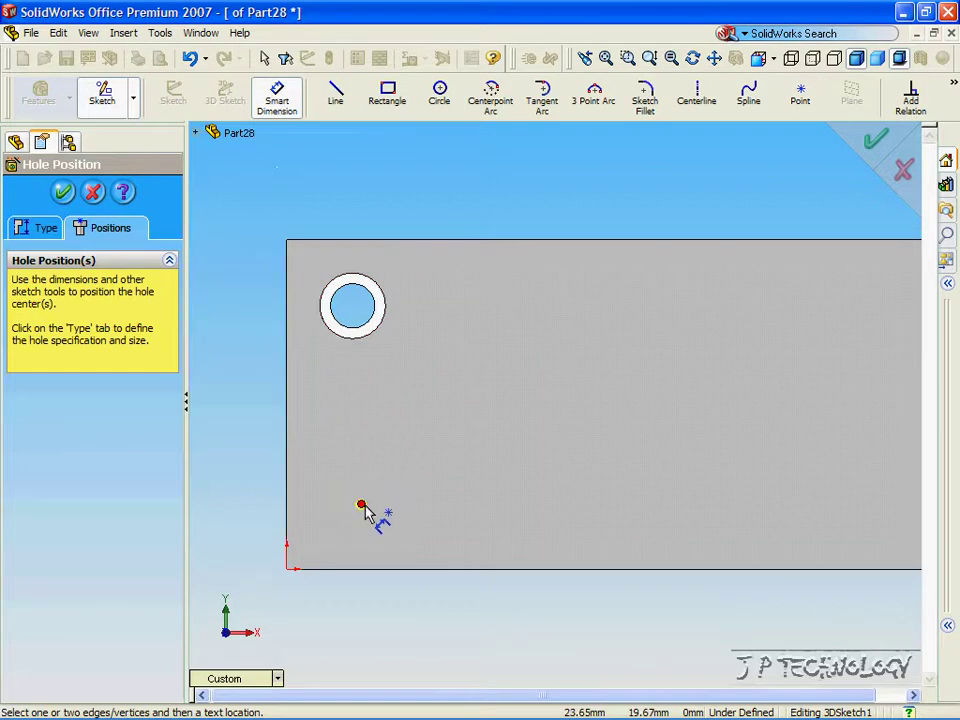
left_click(362, 505)
left_click(288, 508)
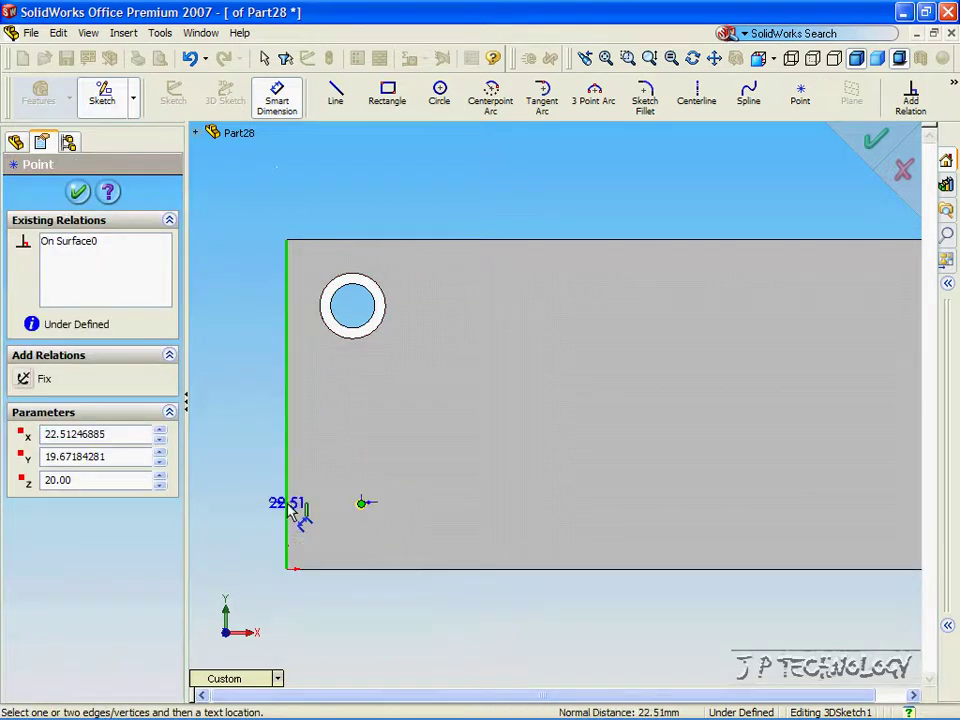
left_click(312, 452)
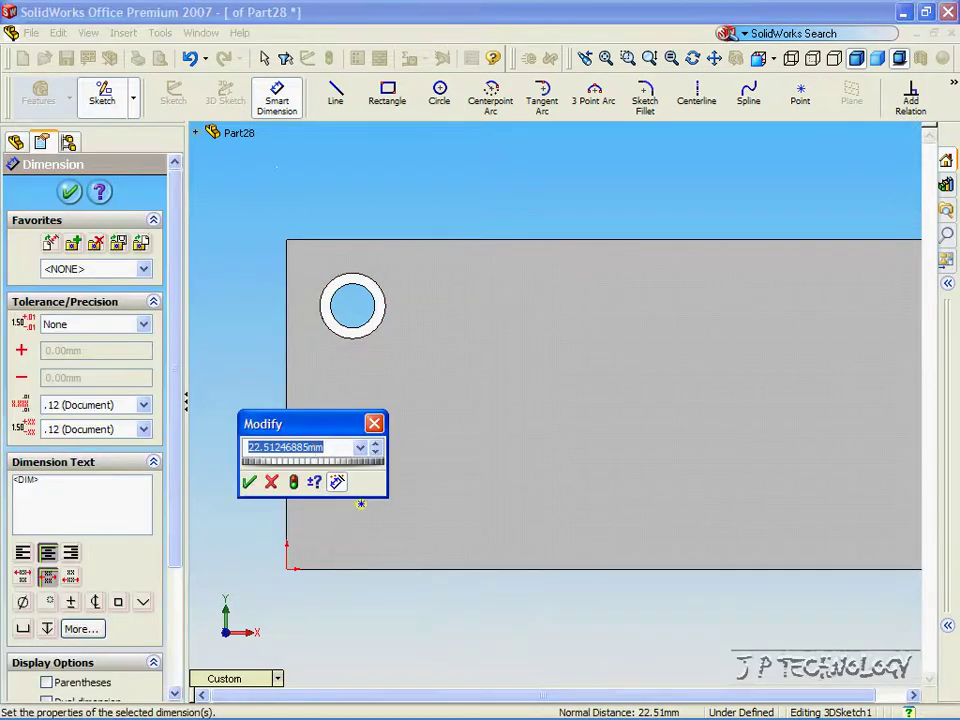
type("5")
key("Return")
Dimension the countersink's centre 5 mm above the plate's lower edge and finish the hole
left_click(304, 505)
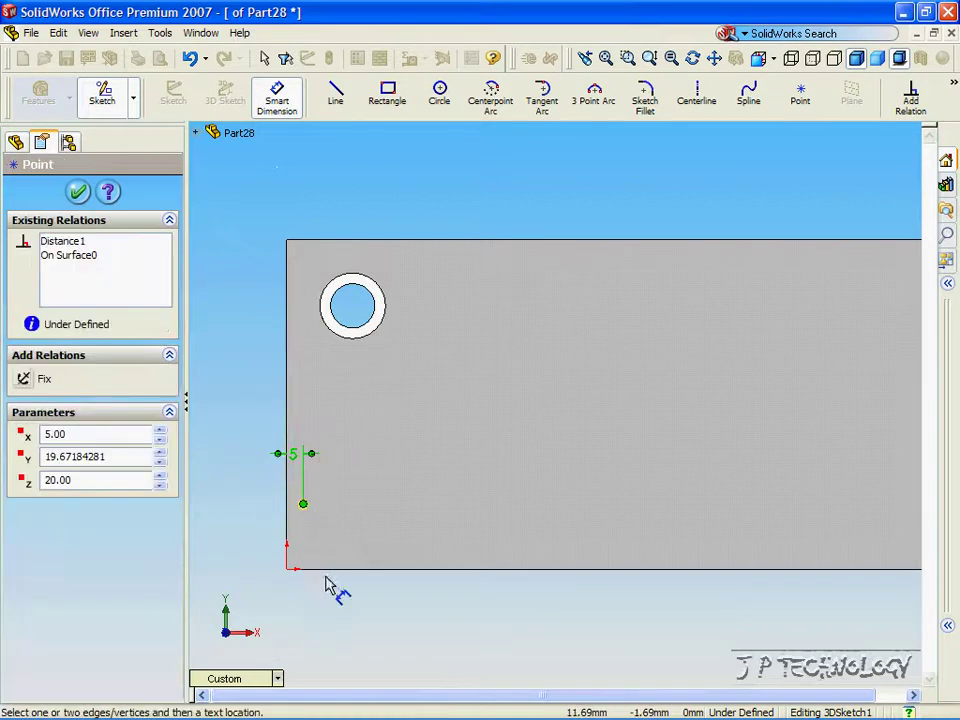
left_click(332, 570)
left_click(349, 537)
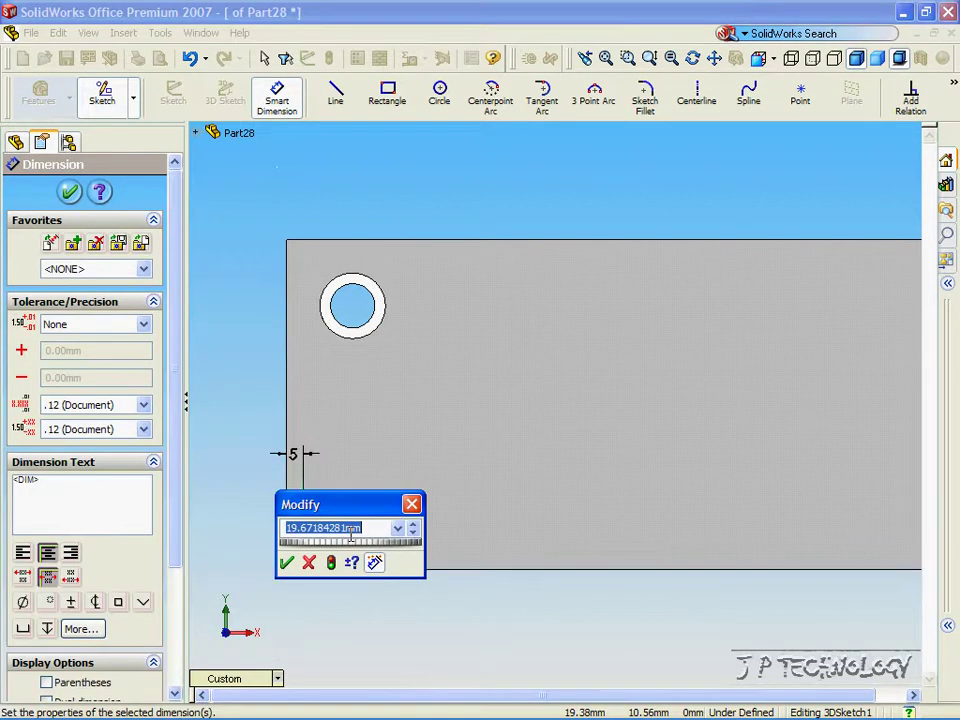
type("5")
key("Return")
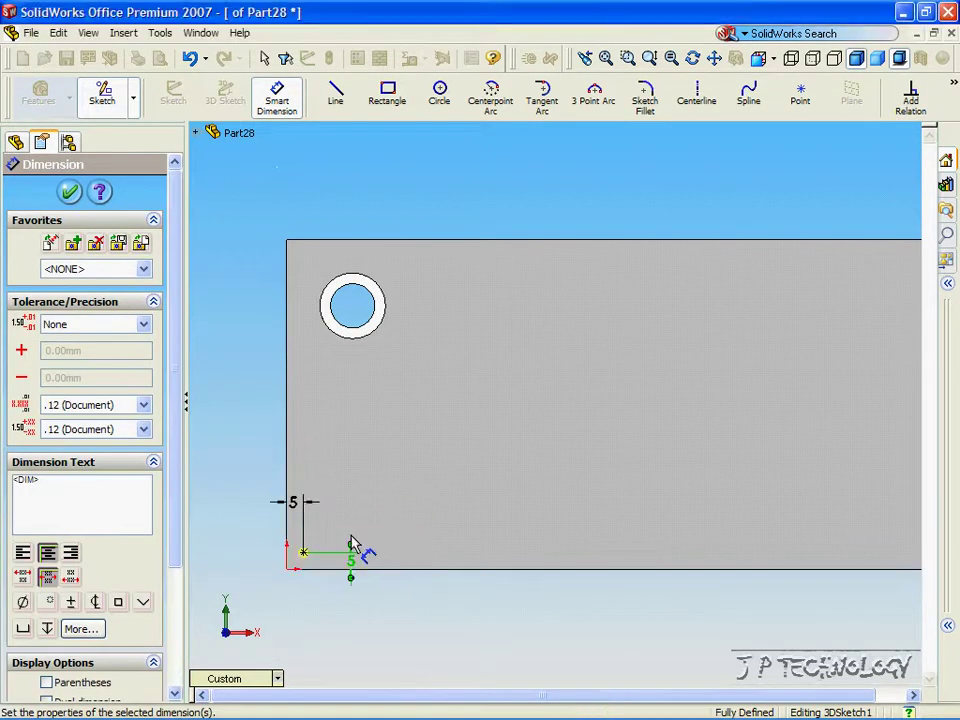
left_click(68, 193)
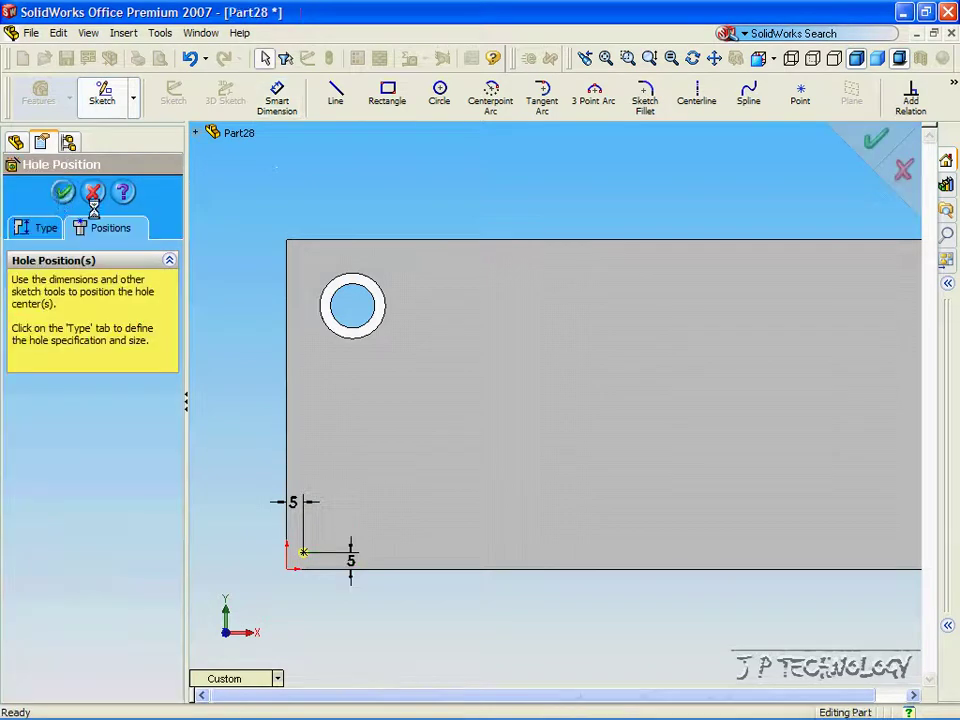
left_click(62, 193)
Start a plain Hole Wizard hole in Ansi Metric drill size Ø17.0 with a Through All end condition
scroll(306, 570, "down", 3)
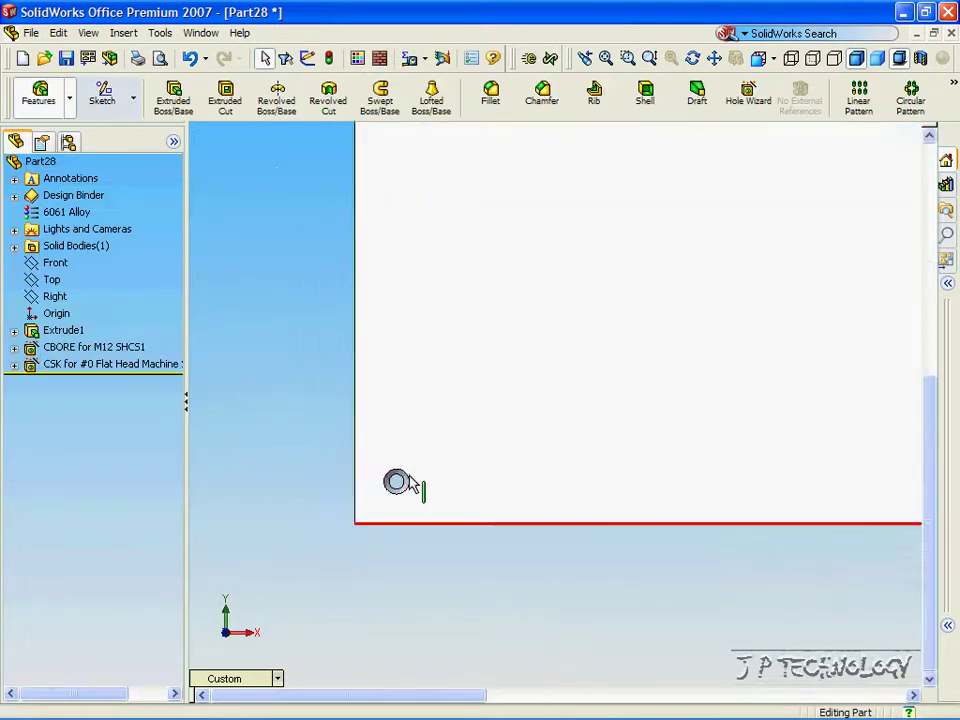
scroll(385, 490, "down", 3)
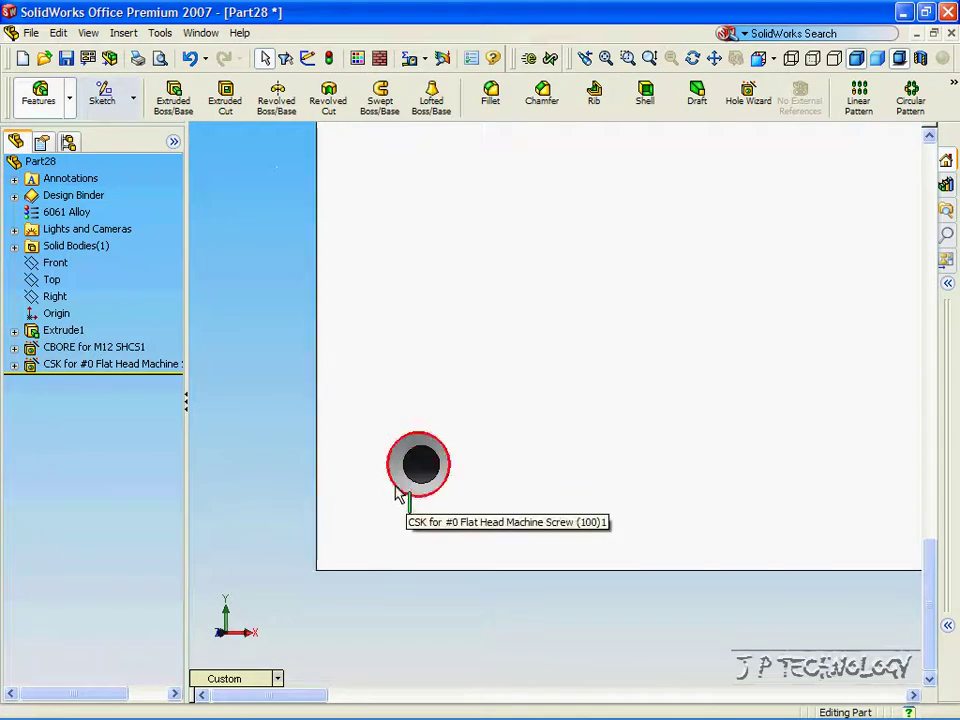
middle_click_drag(401, 484, 436, 488)
key("ctrl+shift+z")
key("ctrl+shift+z")
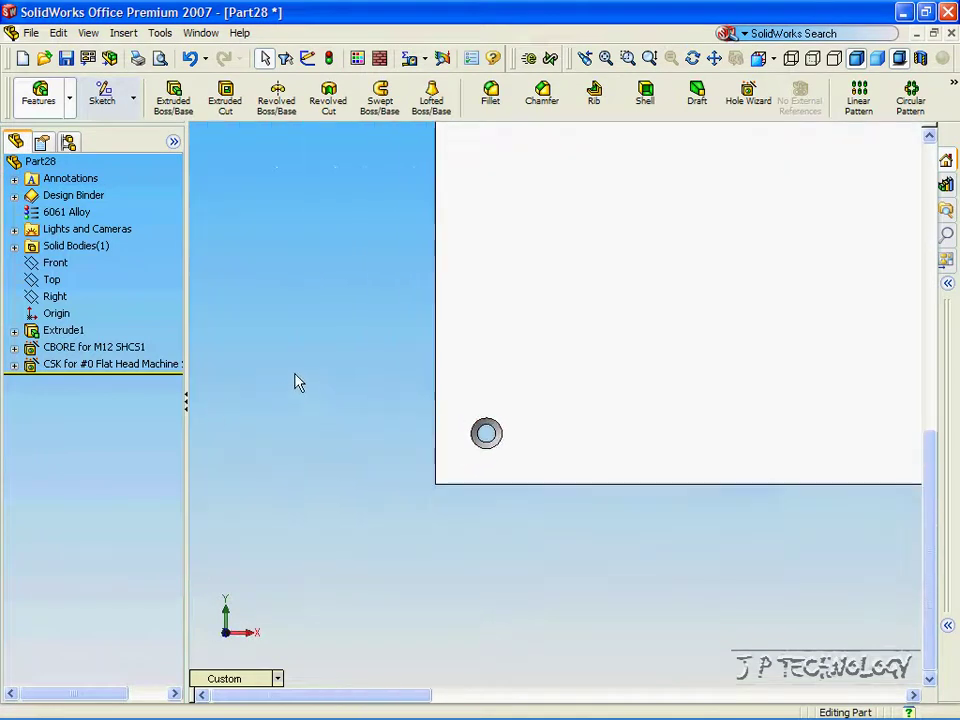
left_click(749, 97)
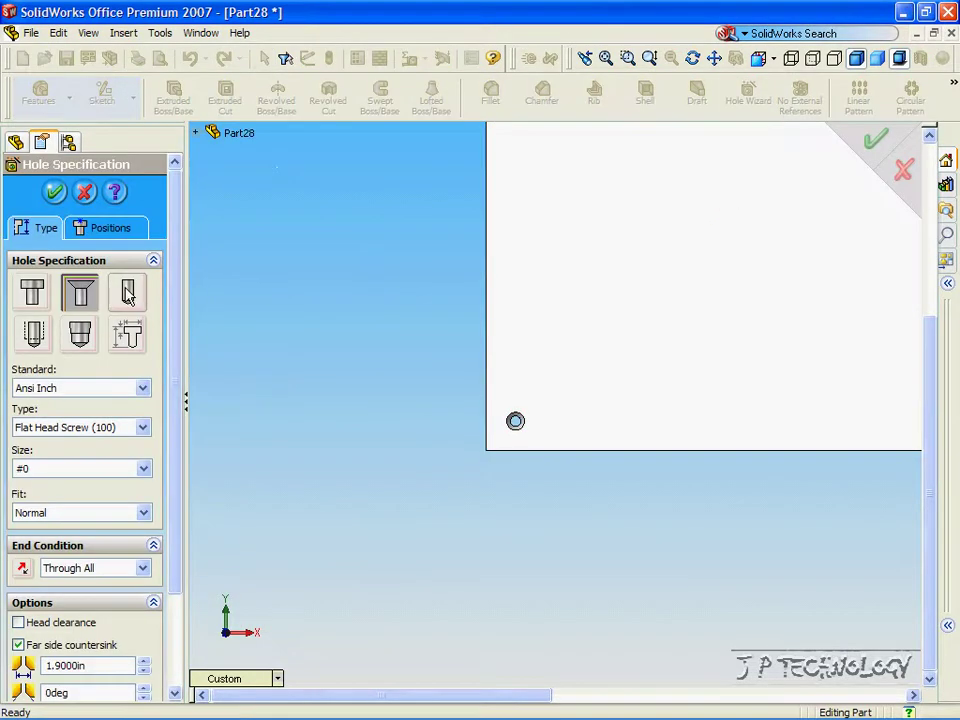
left_click(128, 292)
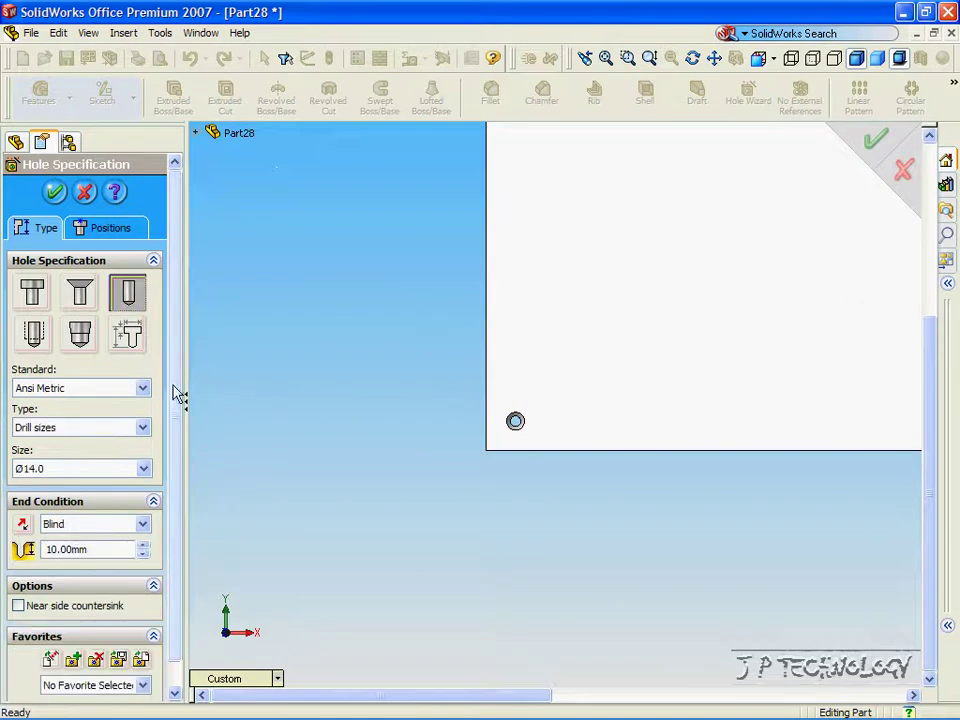
scroll(176, 420, "down", 1)
left_click(145, 446)
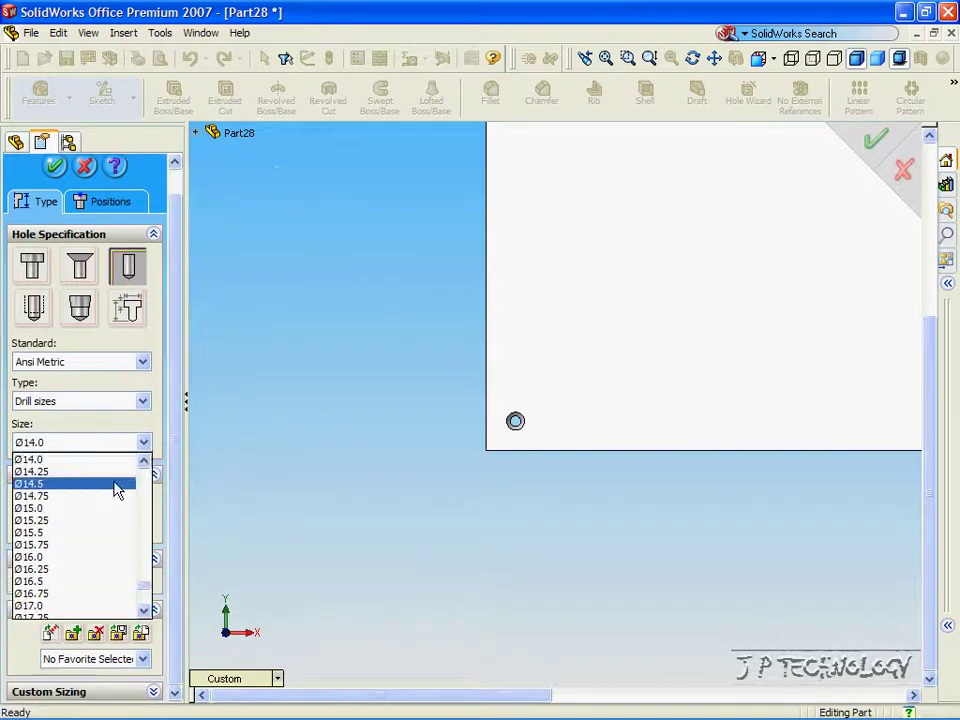
left_click(81, 606)
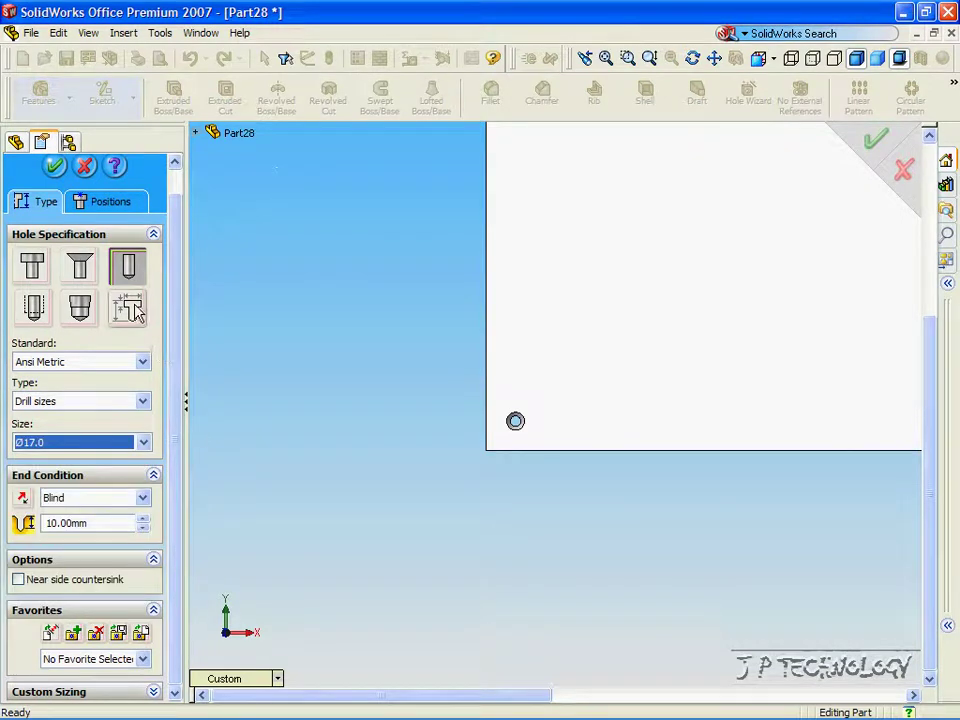
left_click(130, 507)
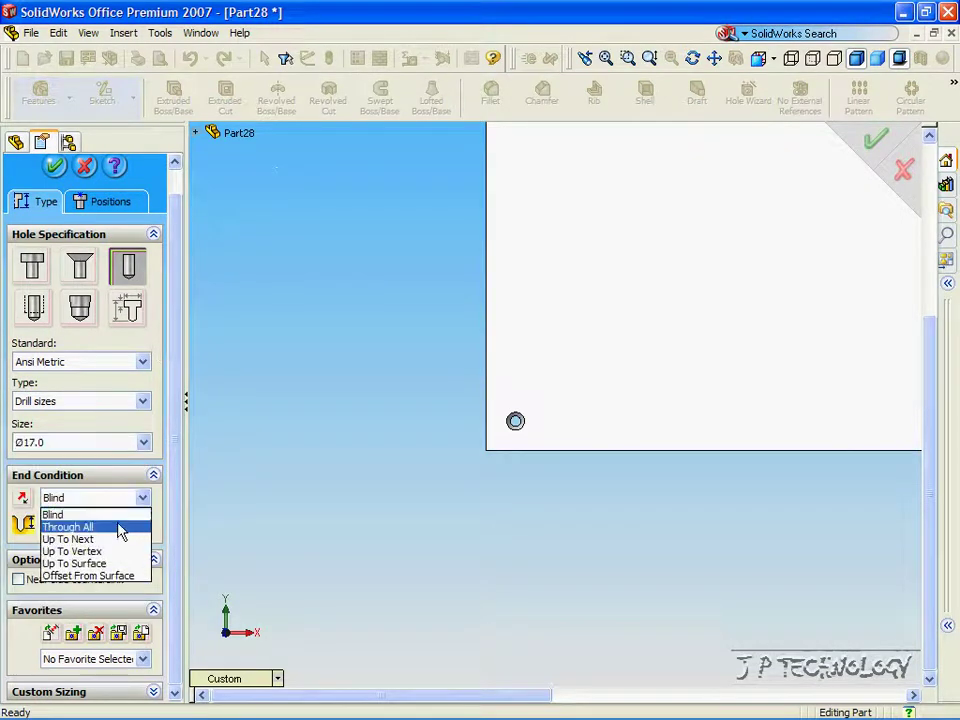
left_click(119, 528)
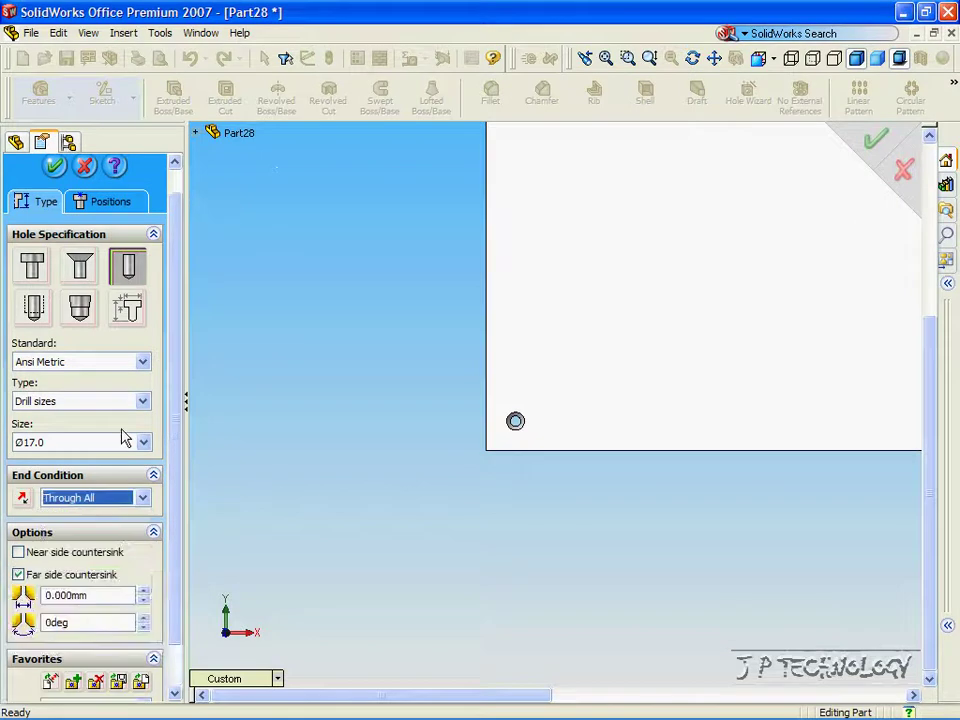
Place the Ø17.0 hole's centre on the front face above the countersink and dimension it 25 mm from the plate's left edge
left_click(100, 205)
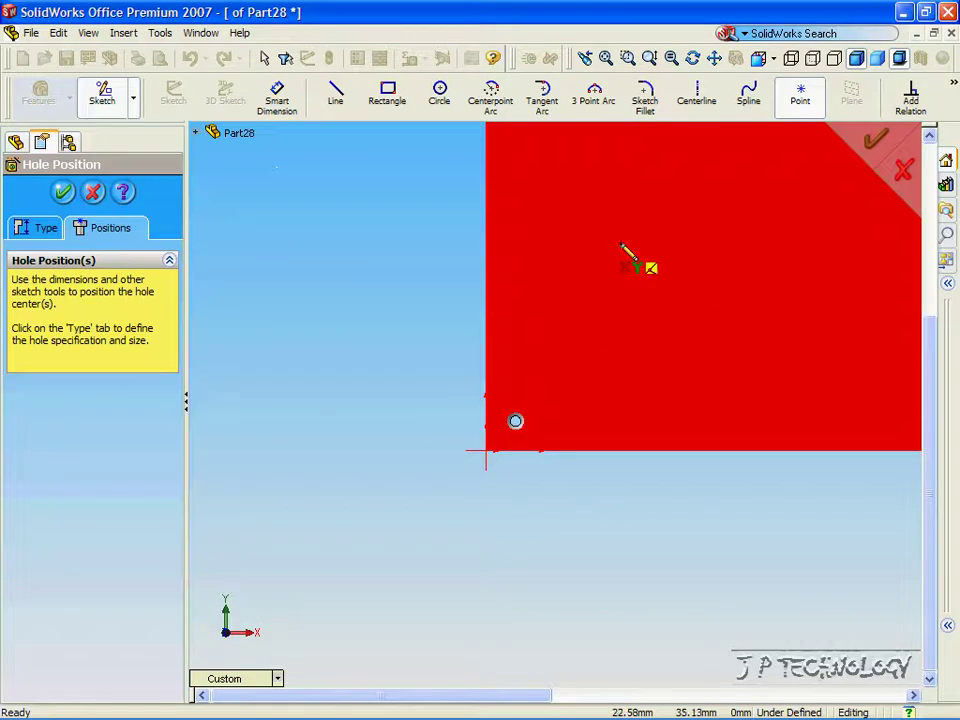
left_click(594, 217)
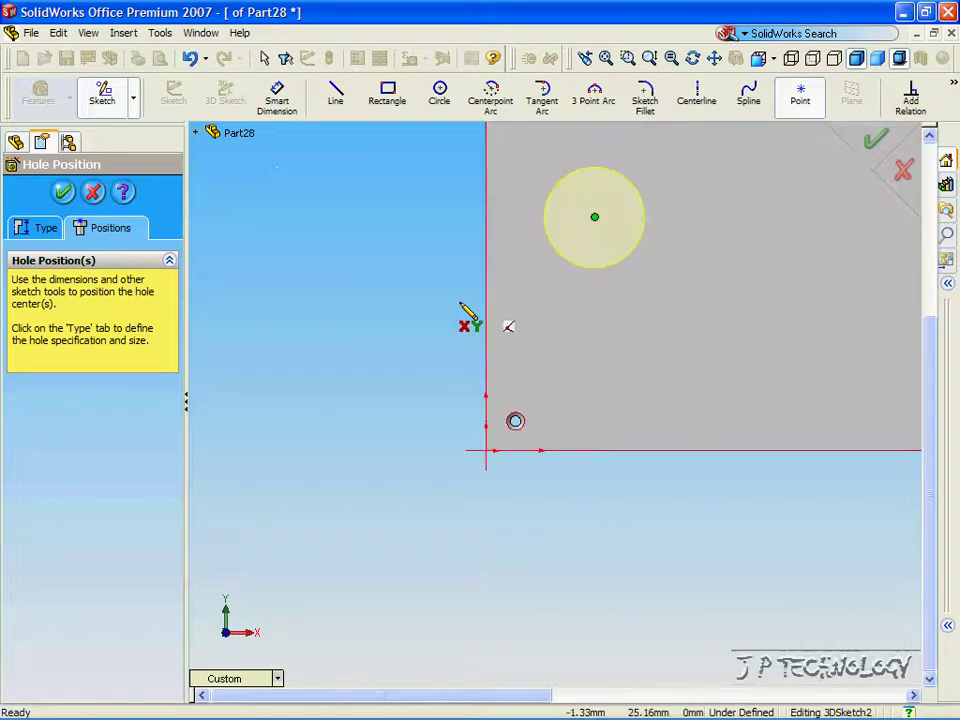
left_click(291, 107)
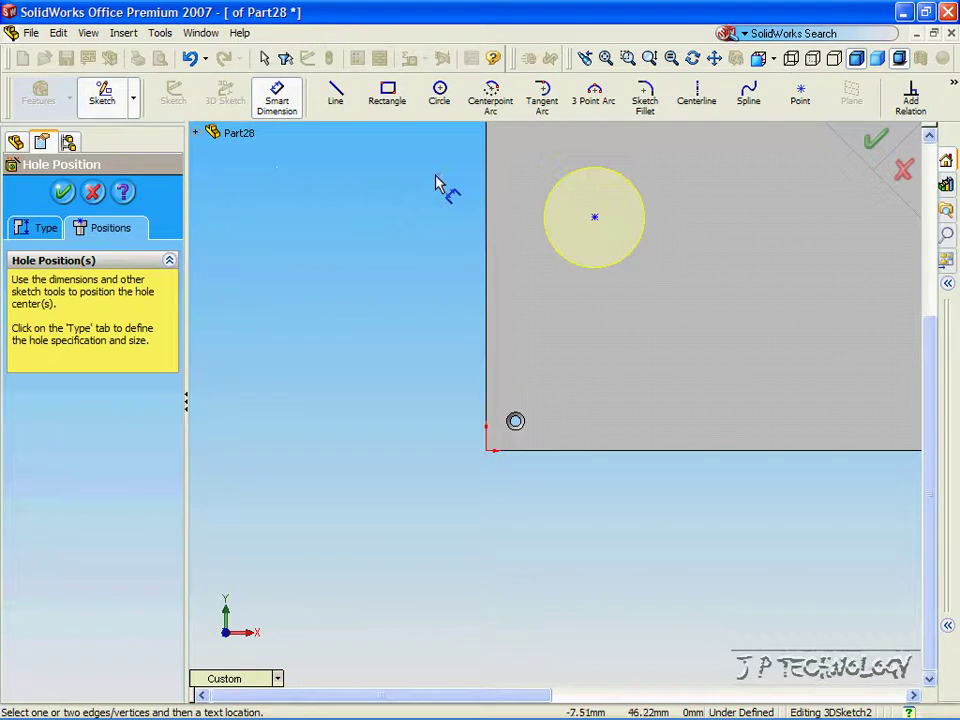
left_click(595, 222)
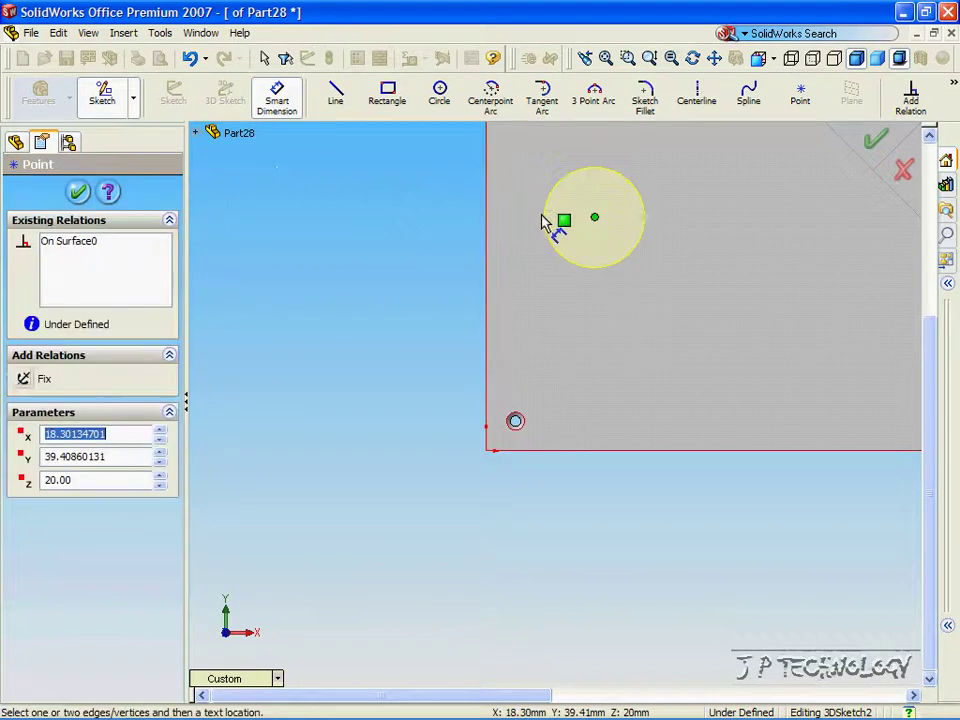
left_click(488, 226)
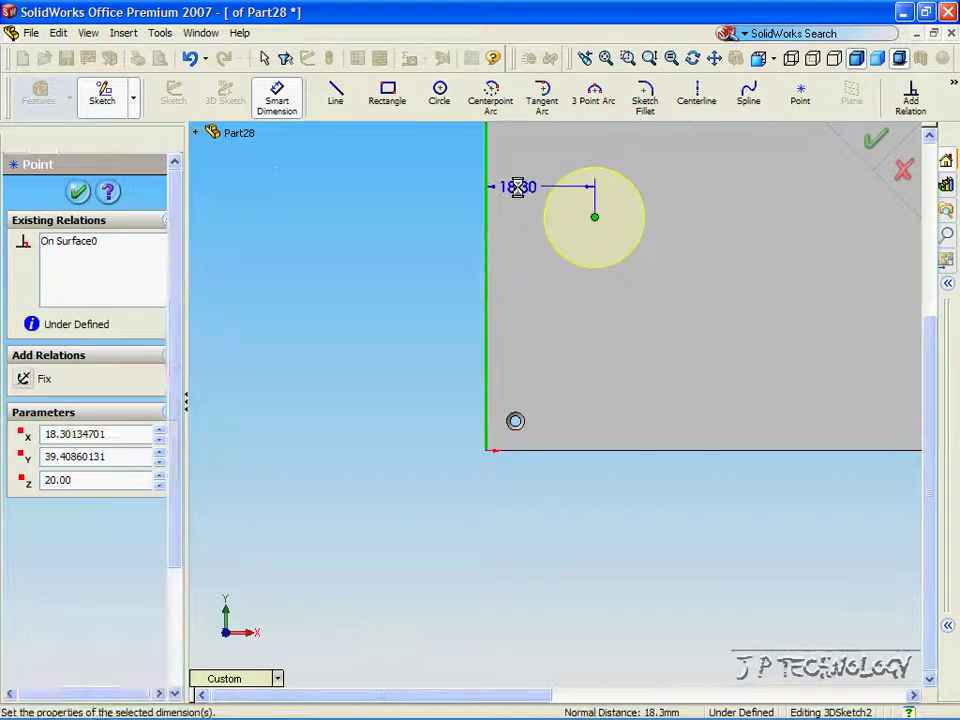
left_click(516, 188)
type("25")
key("Return")
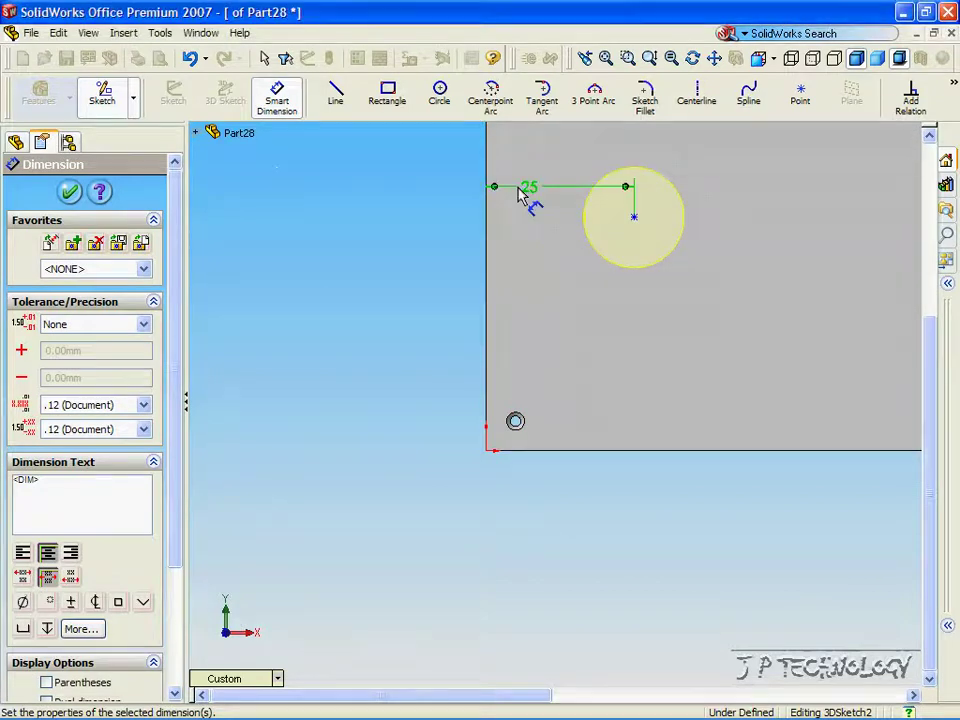
Dimension the Ø17.0 hole's centre 25 mm above the plate's lower edge and finish the hole
left_click(621, 450)
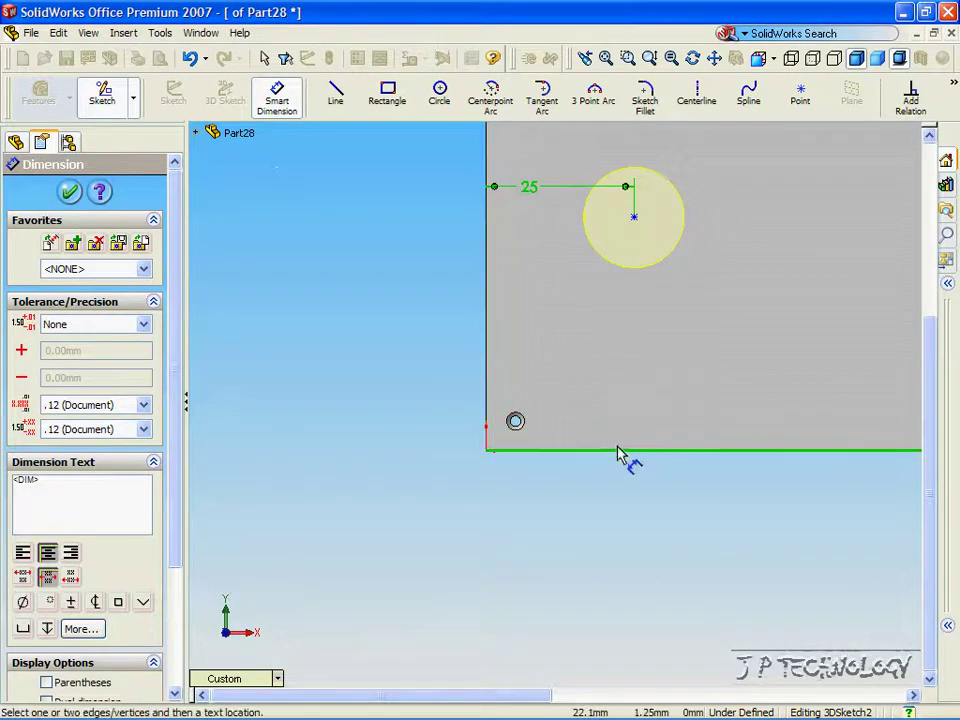
left_click(634, 218)
left_click(728, 354)
type("25")
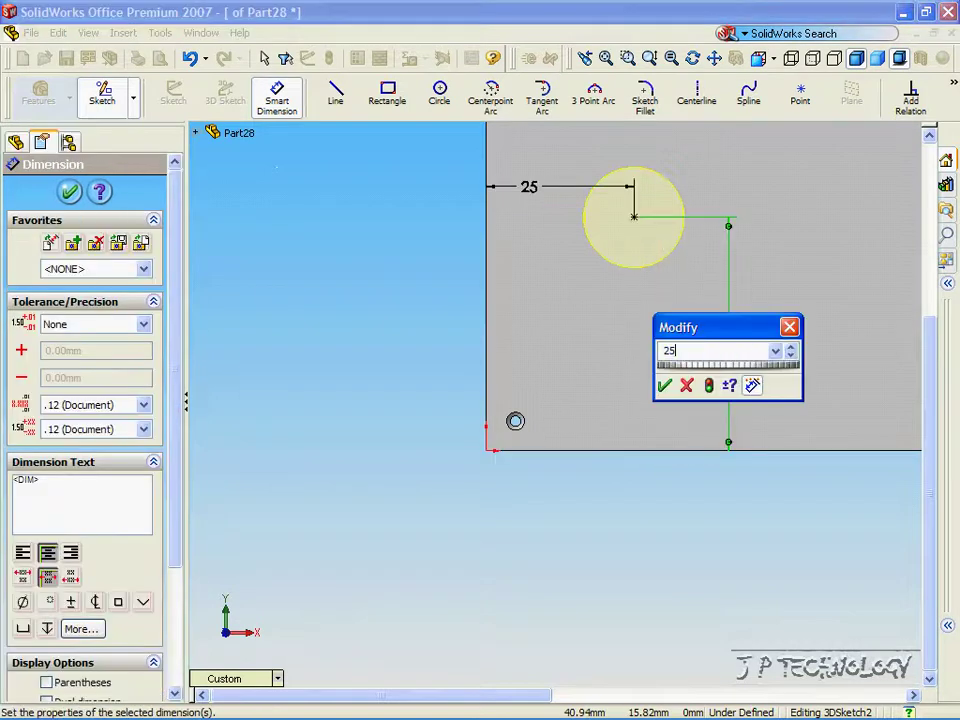
key("Return")
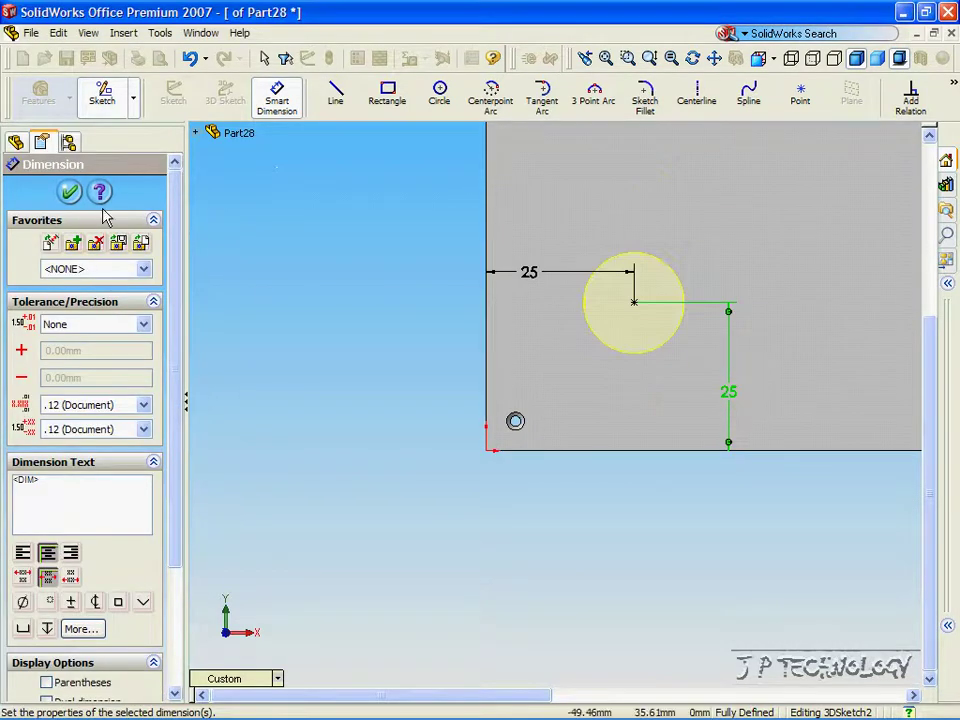
left_click(70, 193)
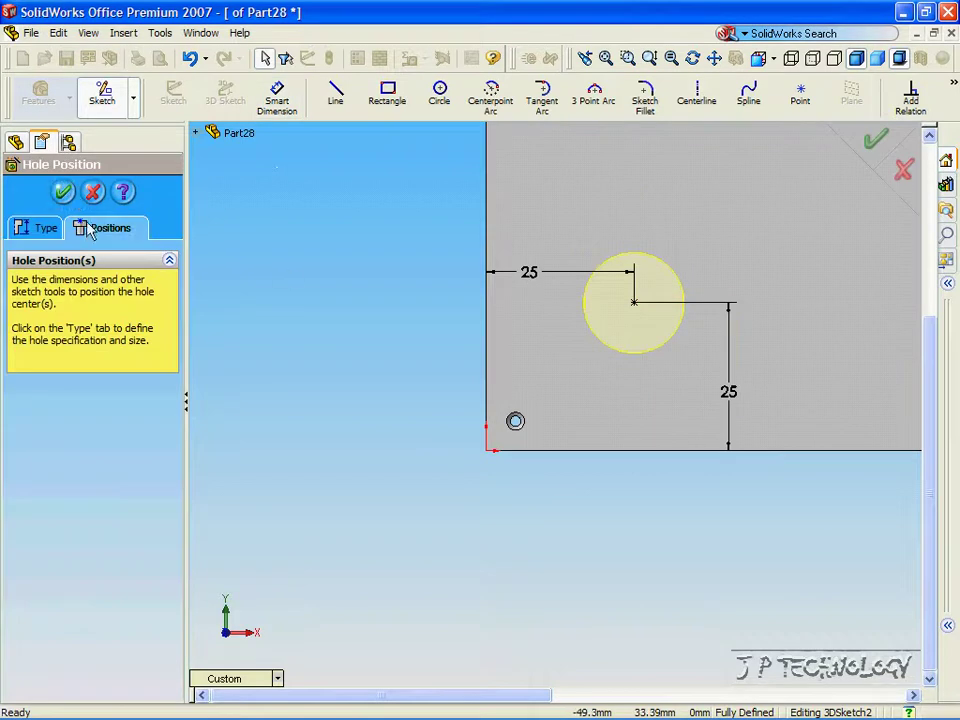
left_click(62, 193)
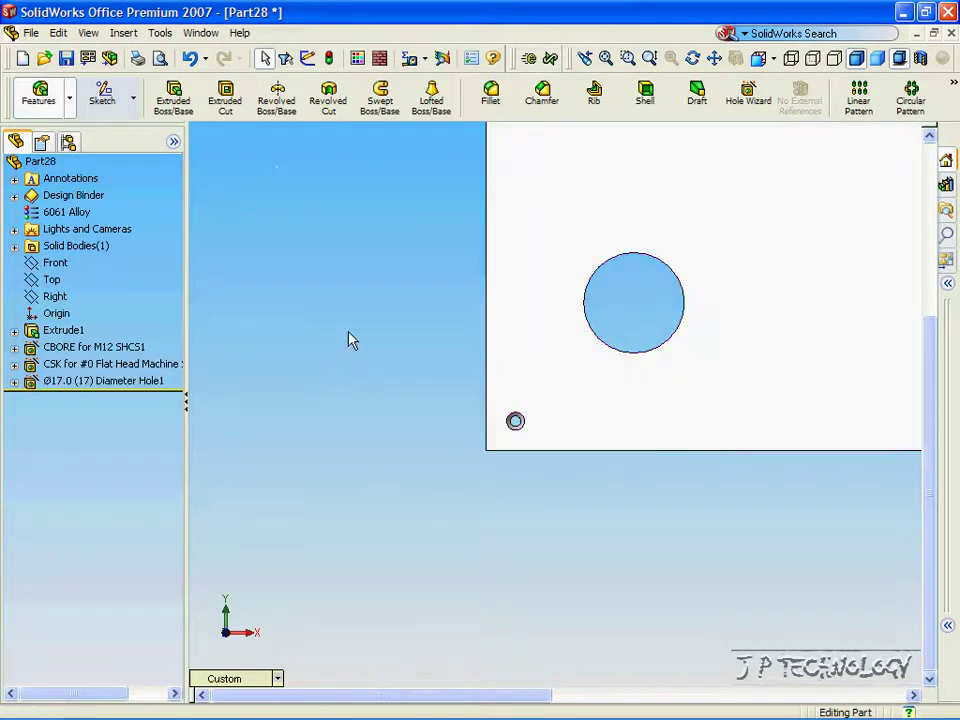
Start a Hole Wizard tapped hole as an Ansi Inch Bottoming Tapped Hole, size #5-44, with a Blind depth of 5 mm
key("Left")
key("Left")
key("Left")
key("Left")
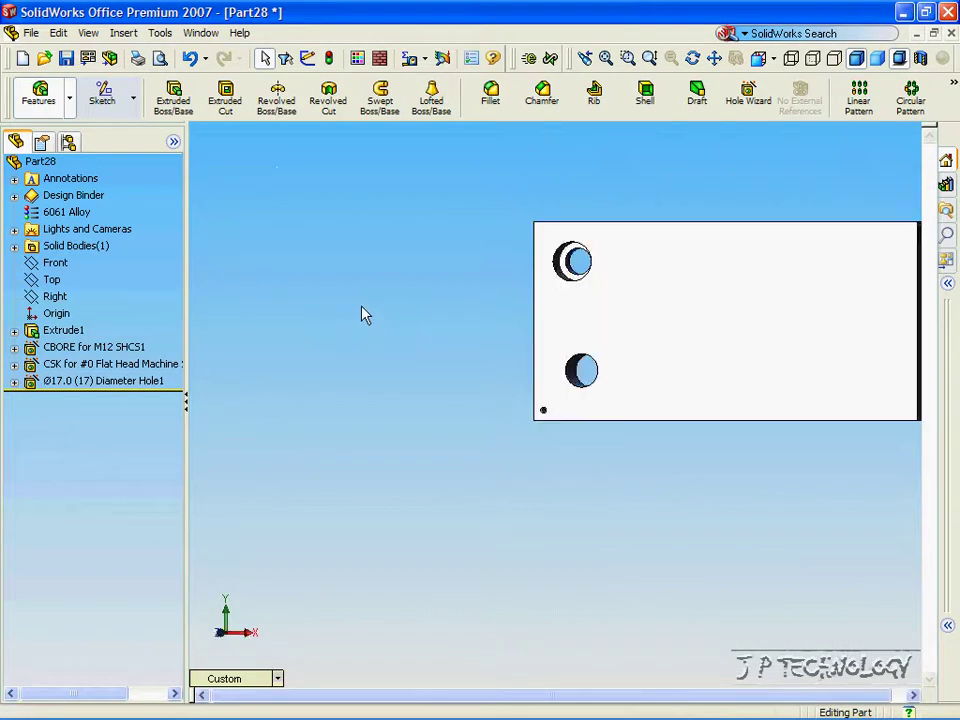
key("Right")
key("Right")
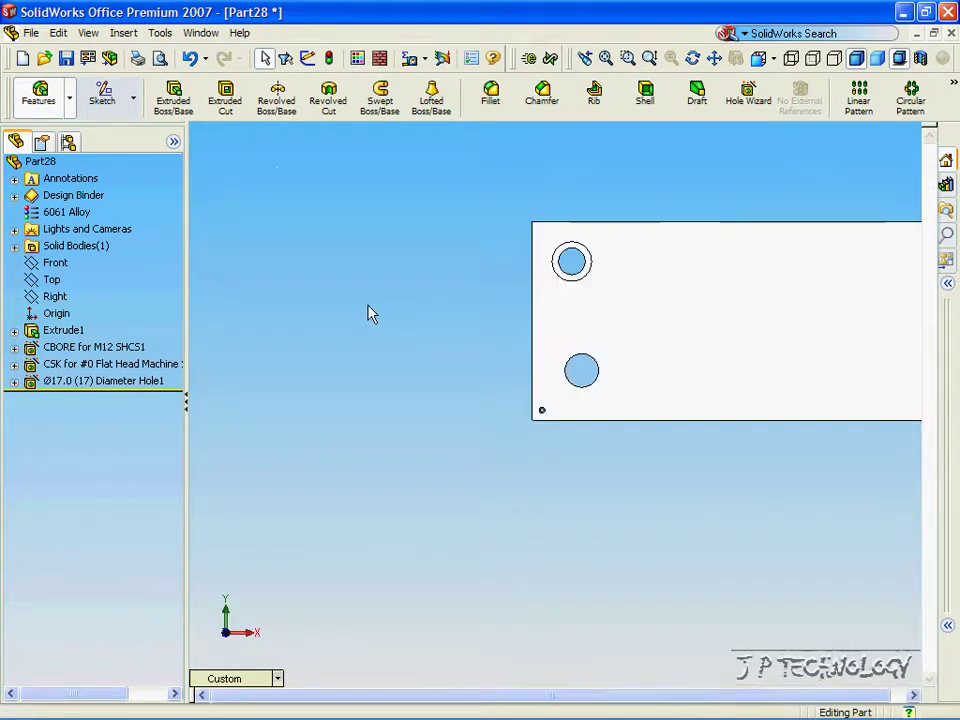
left_click(750, 100)
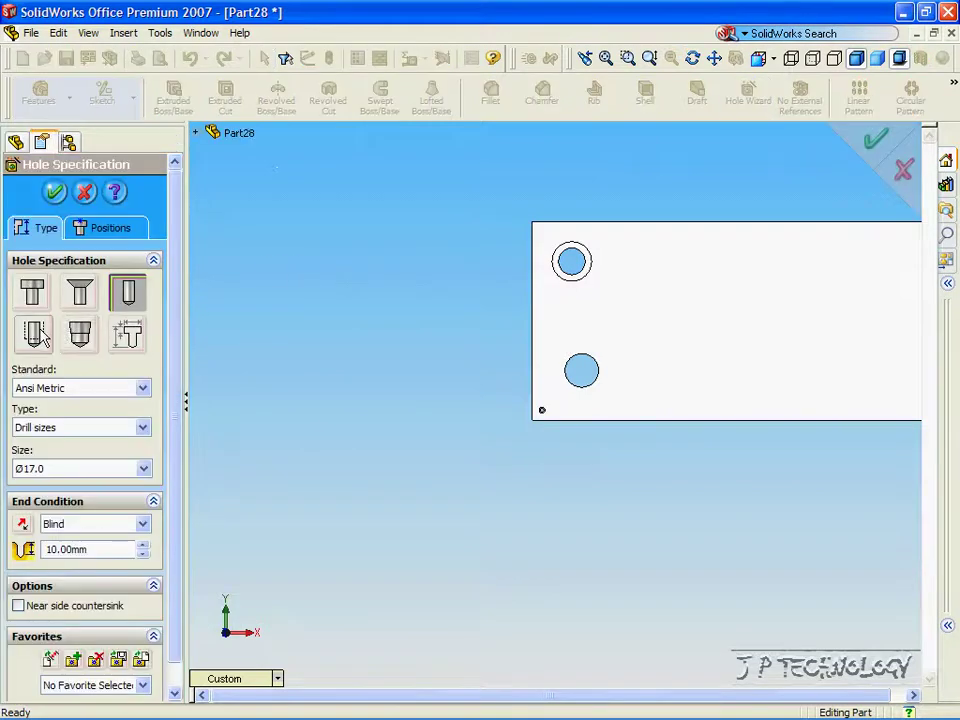
left_click(38, 334)
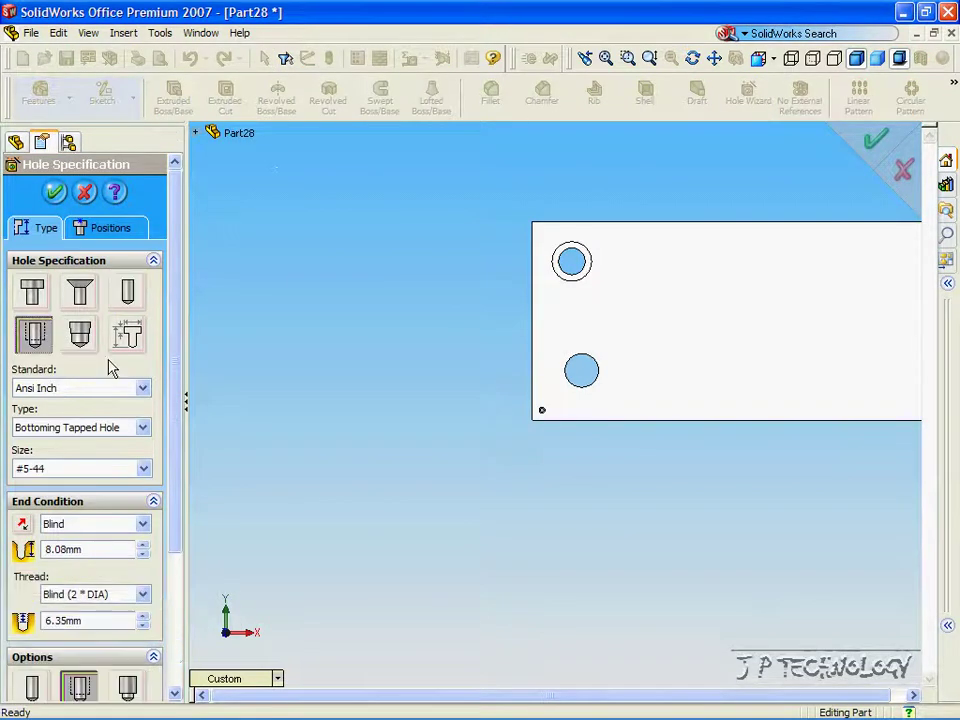
scroll(171, 400, "down", 3)
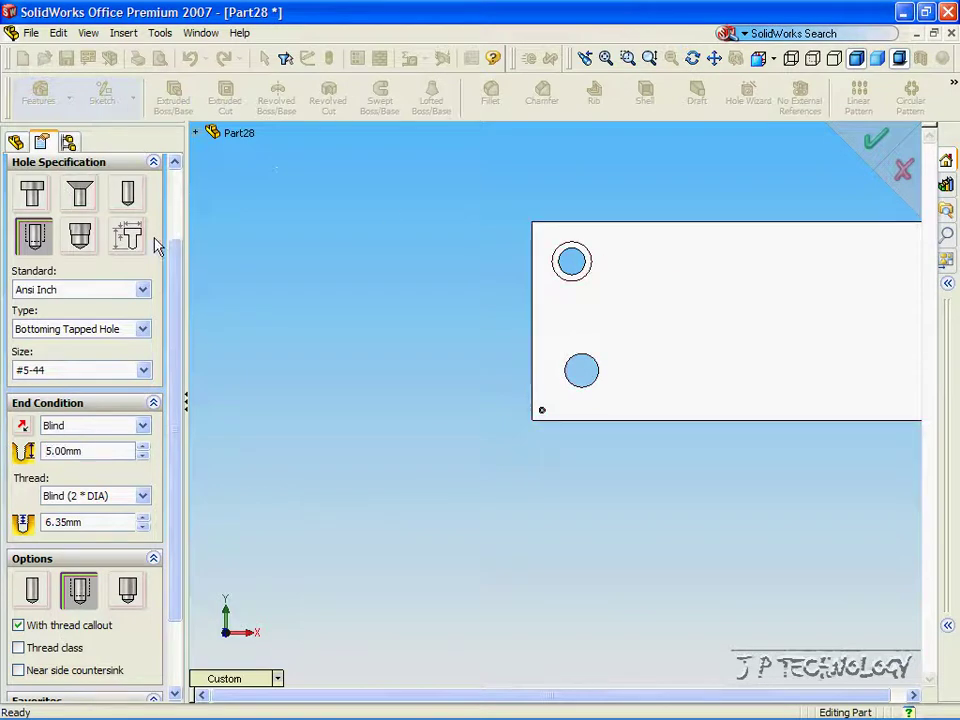
scroll(150, 240, "up", 3)
Place the tapped hole's centre on the front face, about 67 mm from the plate's left edge and 16 mm above its lower edge
left_click(110, 228)
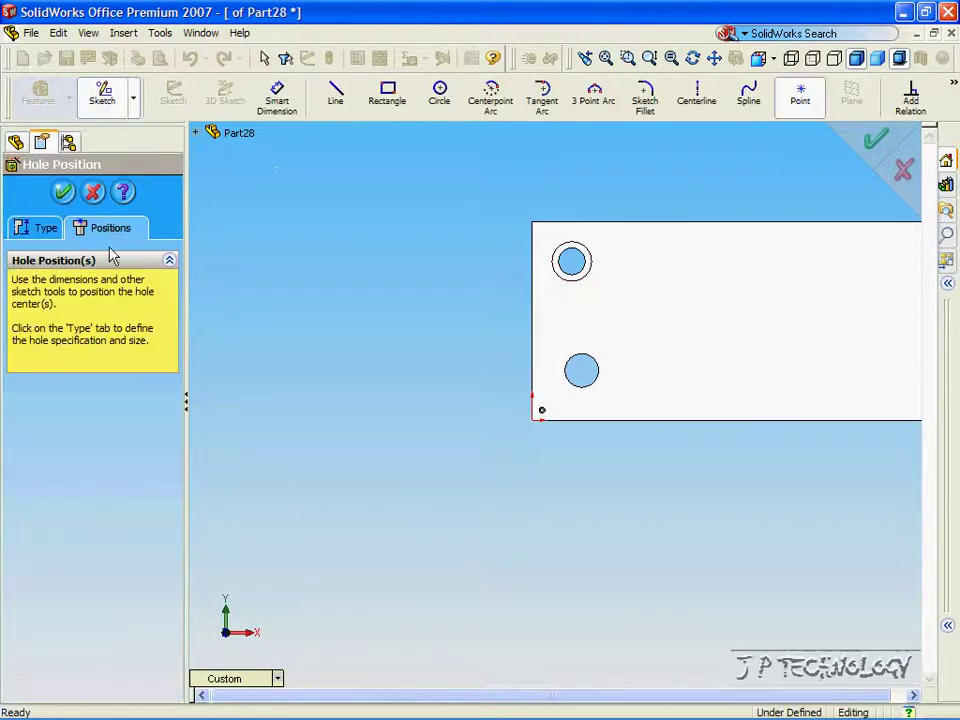
left_click(664, 389)
scroll(681, 402, "down", 4)
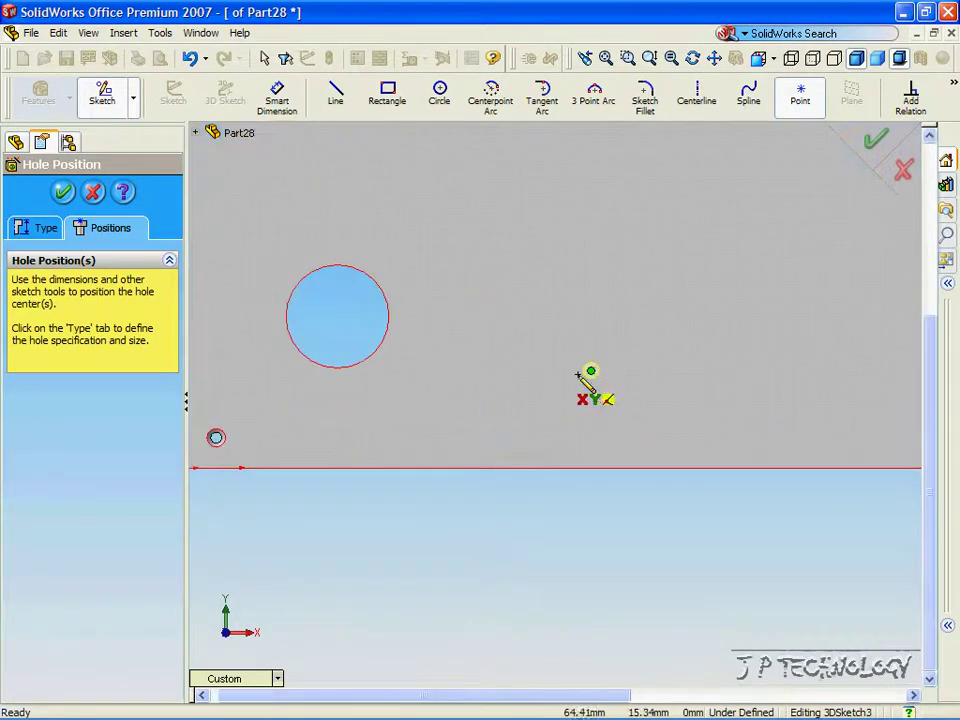
Dimension the tapped hole's centre 5 mm above the plate's lower edge and finish the hole
left_click(276, 103)
left_click(592, 372)
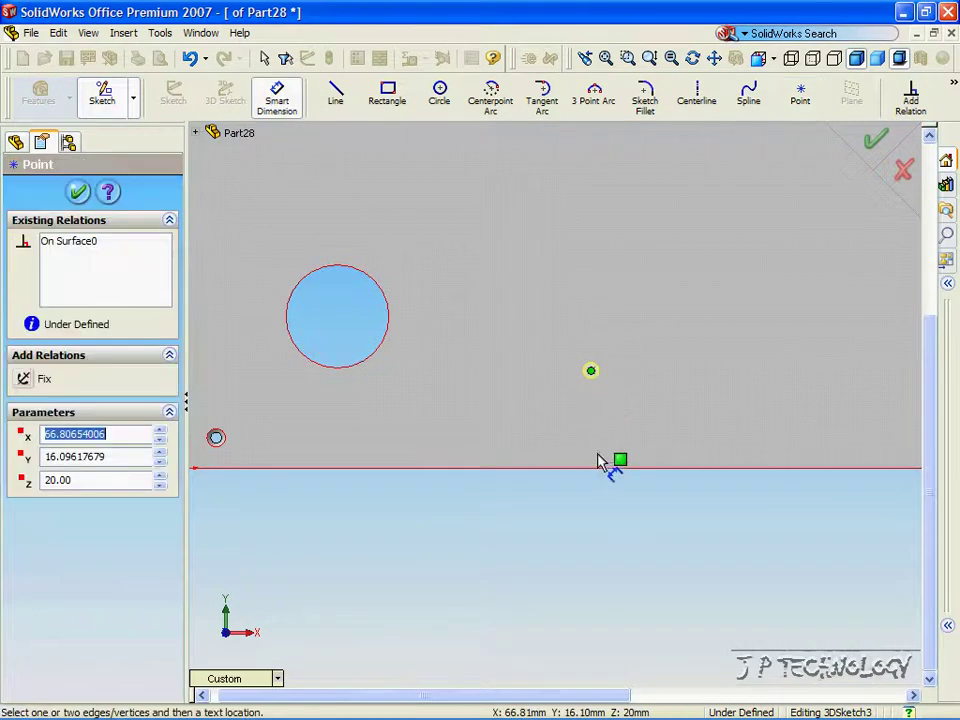
left_click(600, 467)
left_click(486, 410)
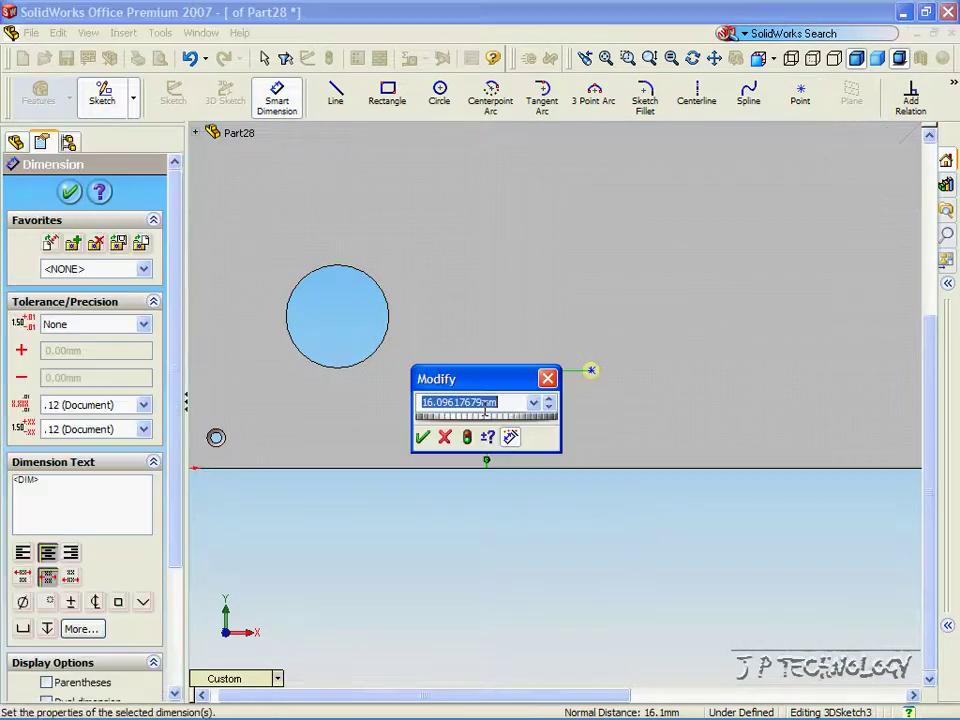
type("5")
key("Return")
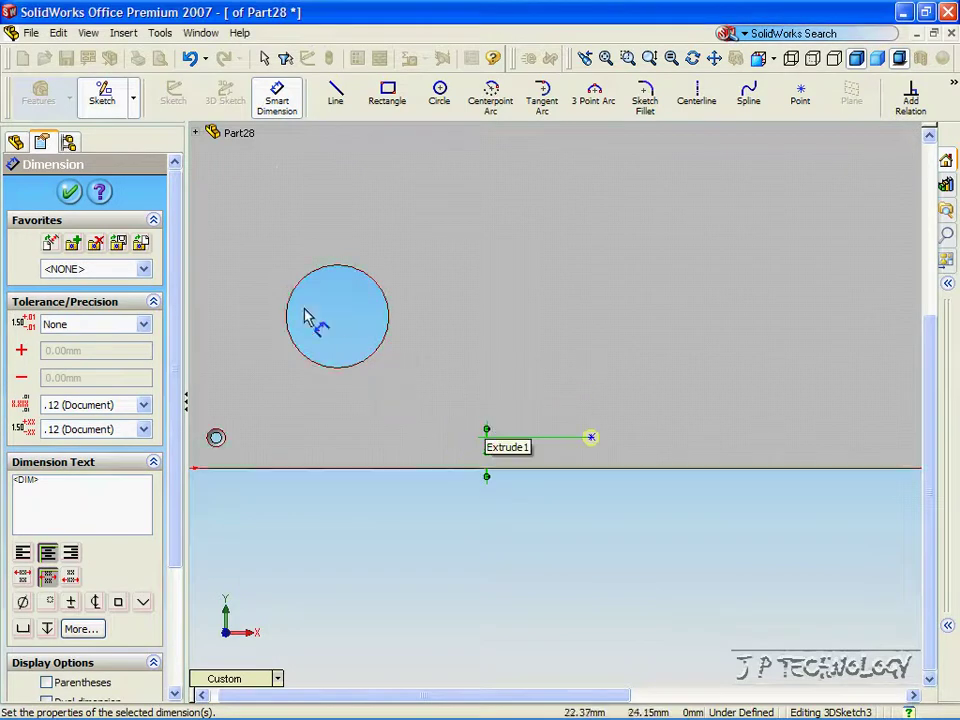
left_click(70, 192)
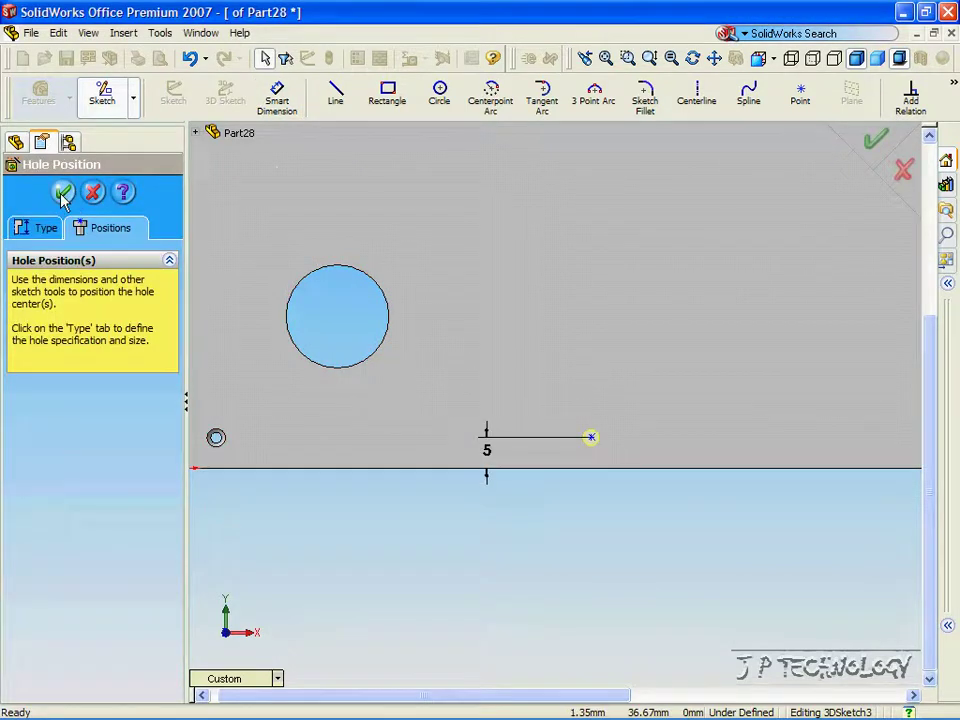
left_click(62, 194)
Examine the #5-44 tapped hole up close from both oblique sides
key("Right")
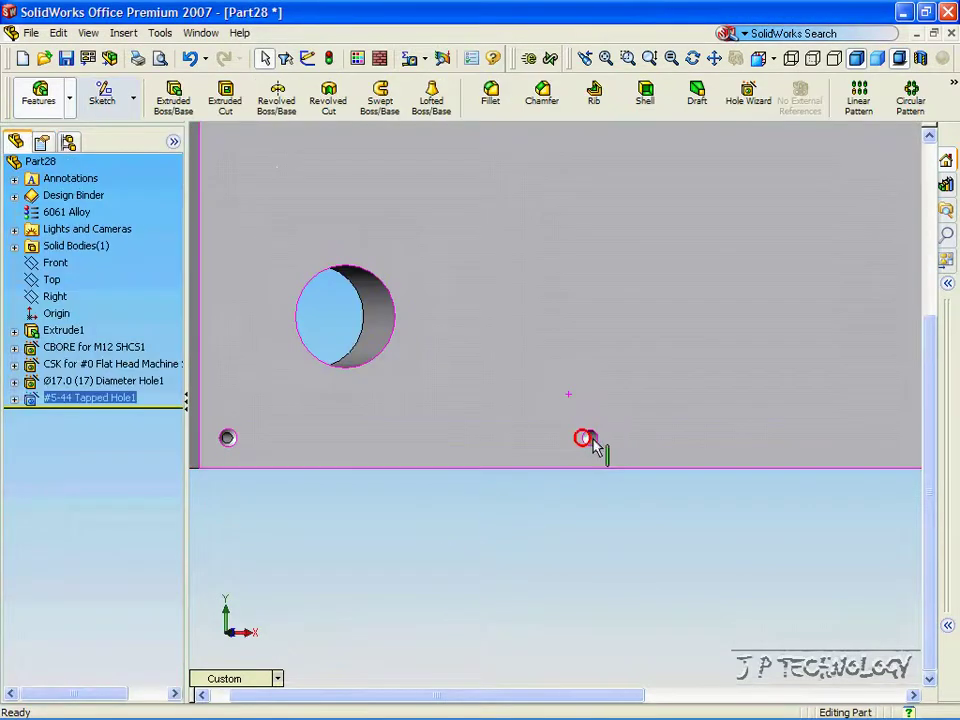
left_click(582, 530)
scroll(588, 455, "down", 3)
scroll(588, 457, "down", 5)
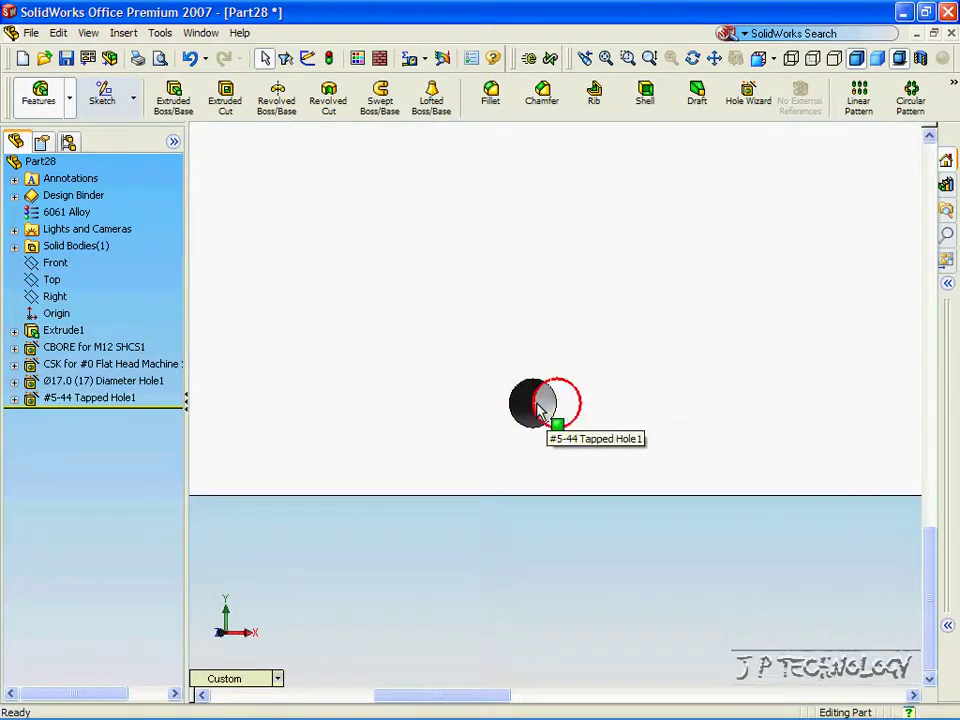
key("Right")
key("Right")
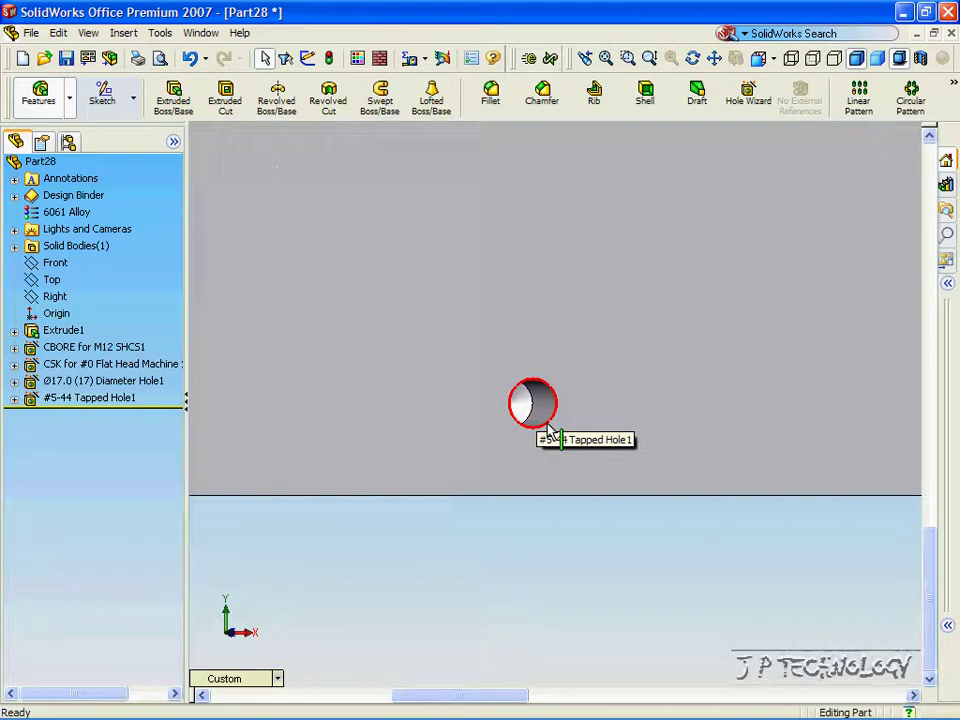
key("Left")
scroll(508, 424, "up", 5)
scroll(590, 345, "up", 2)
Start an Ansi Inch Tapered Pipe Tap hole, size 1/16, with a Blind tap drill depth of 10 mm
left_click(745, 98)
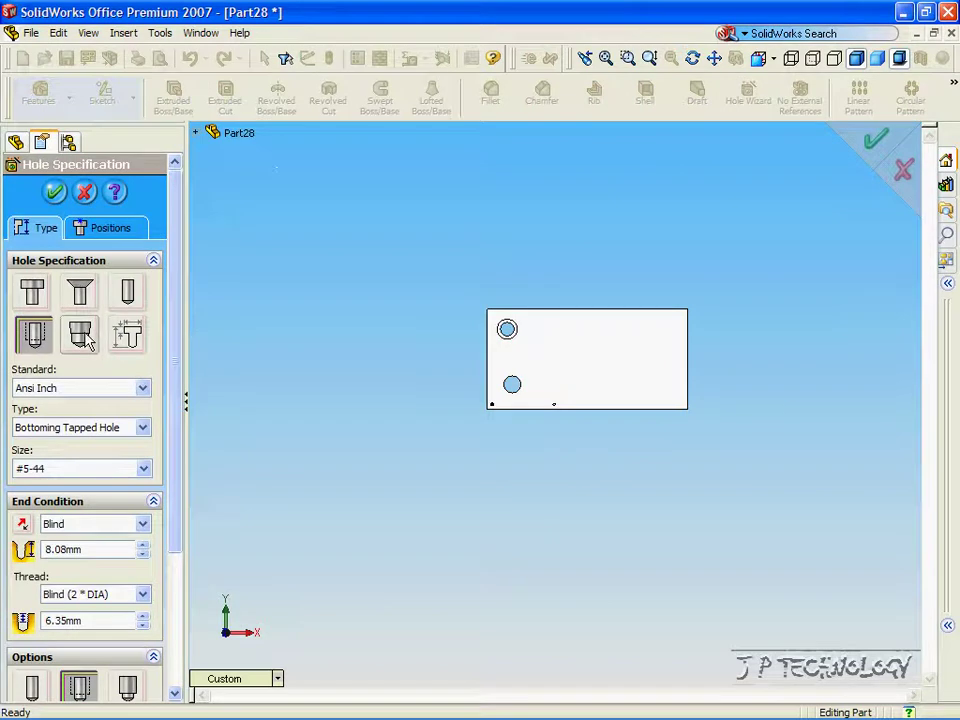
left_click(84, 336)
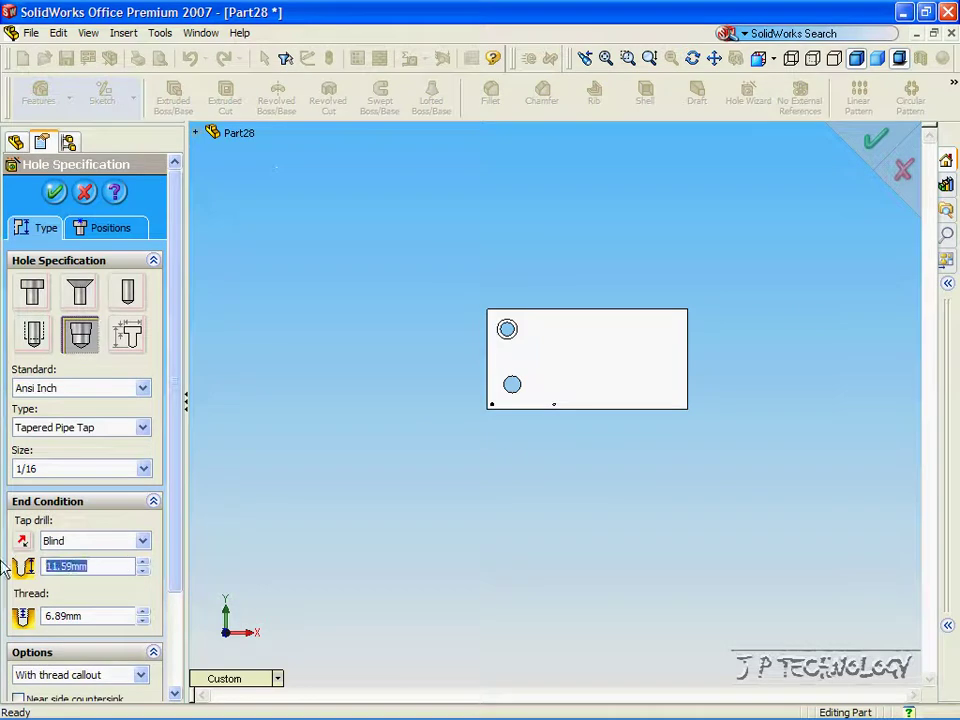
type("10")
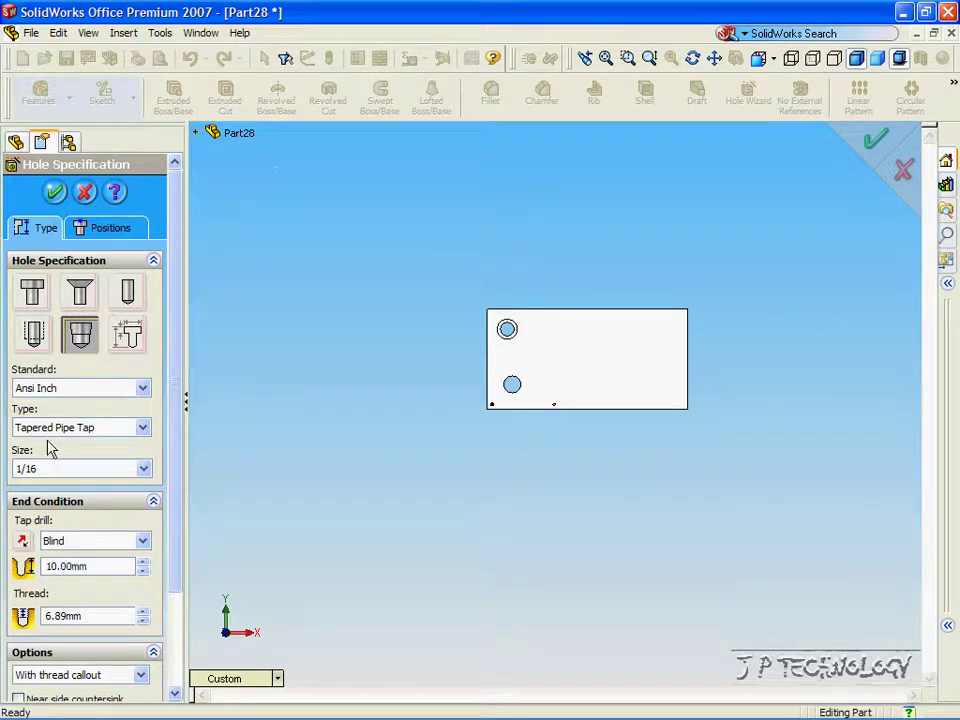
Place the pipe tap hole's centre near the front face's upper-right corner and dimension it 10 mm below the plate's upper edge
left_click(95, 228)
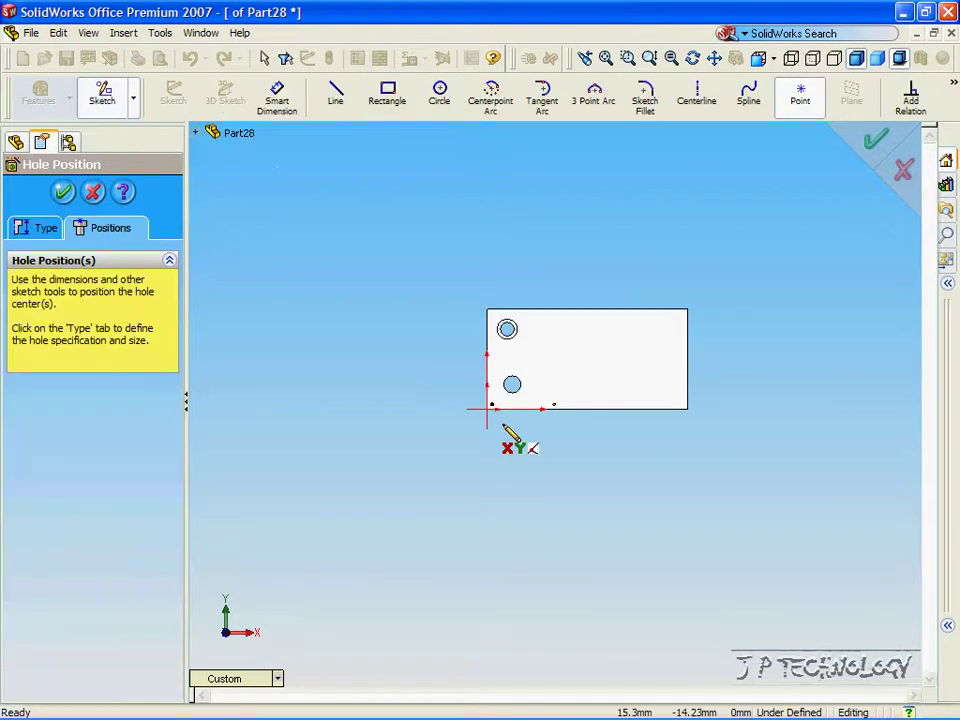
left_click(665, 335)
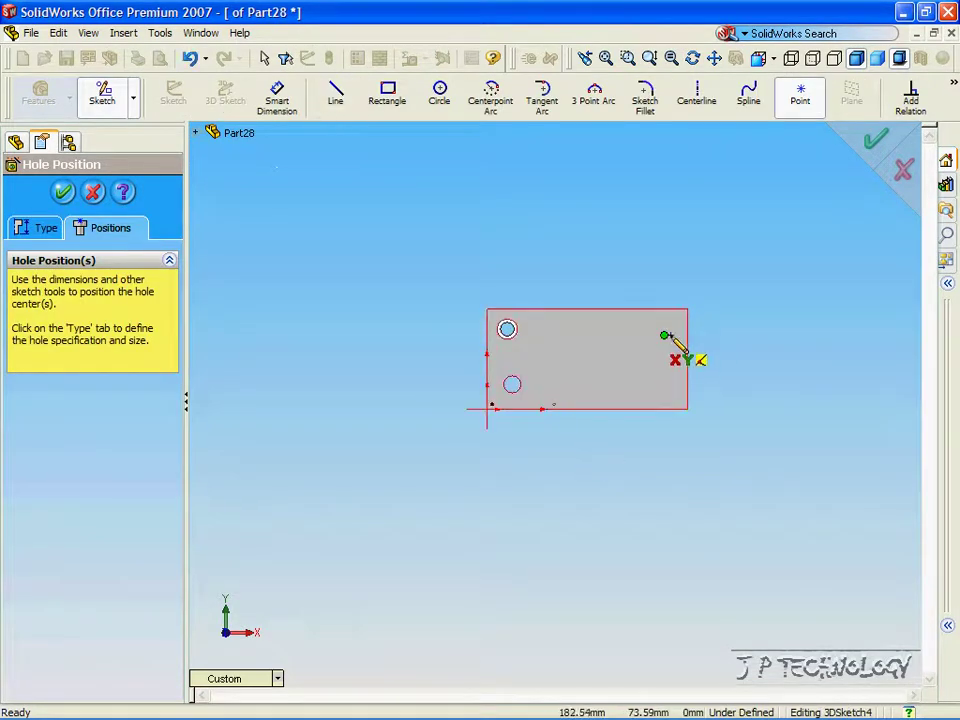
left_click(281, 100)
left_click(613, 356)
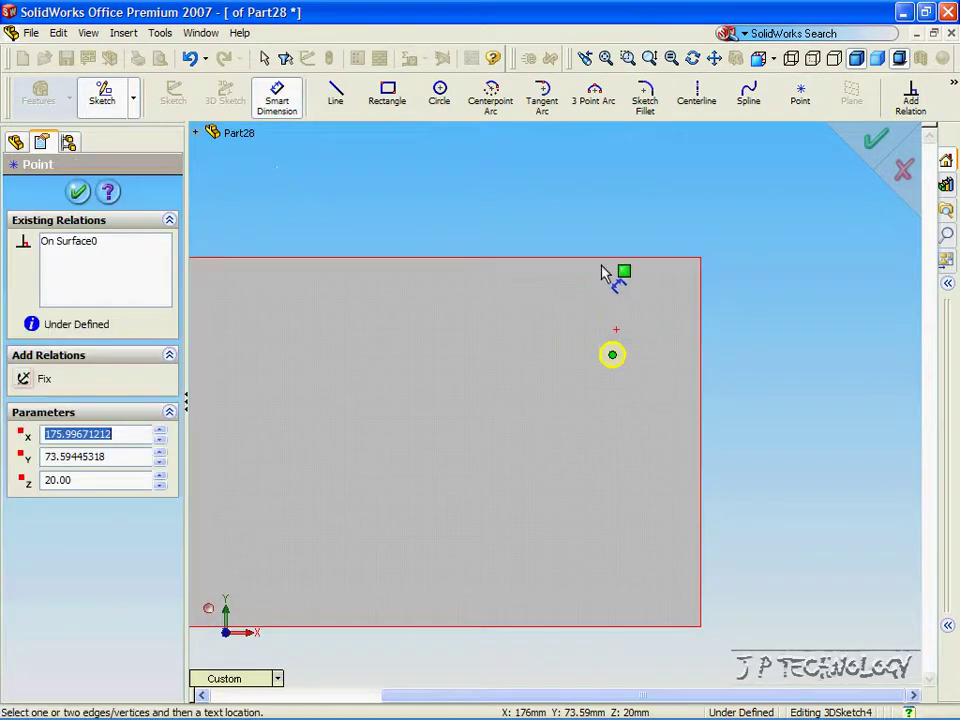
left_click(607, 259)
left_click(554, 314)
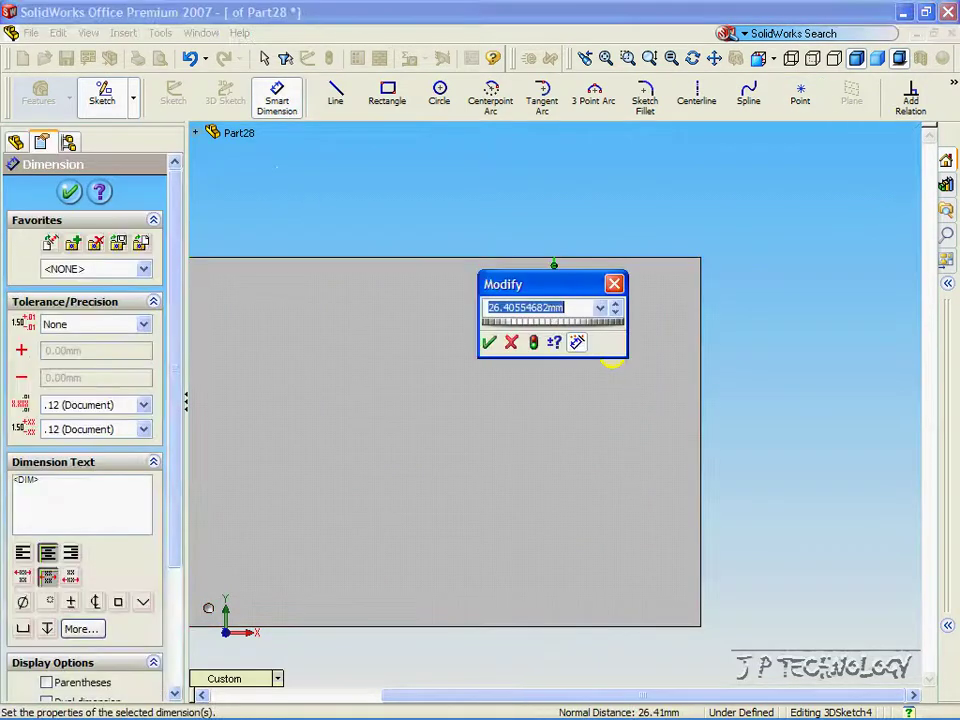
type("10")
key("Return")
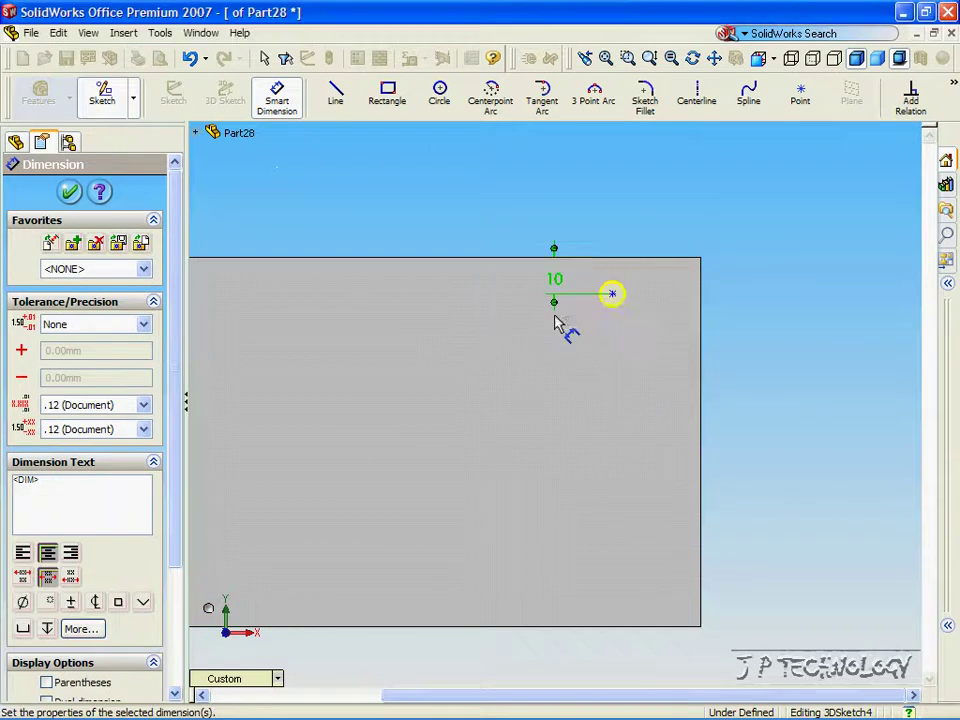
Dimension the pipe tap hole's centre 10 mm from the plate's right edge and finish the hole
left_click(613, 294)
left_click(701, 300)
left_click(681, 354)
type("10")
key("Return")
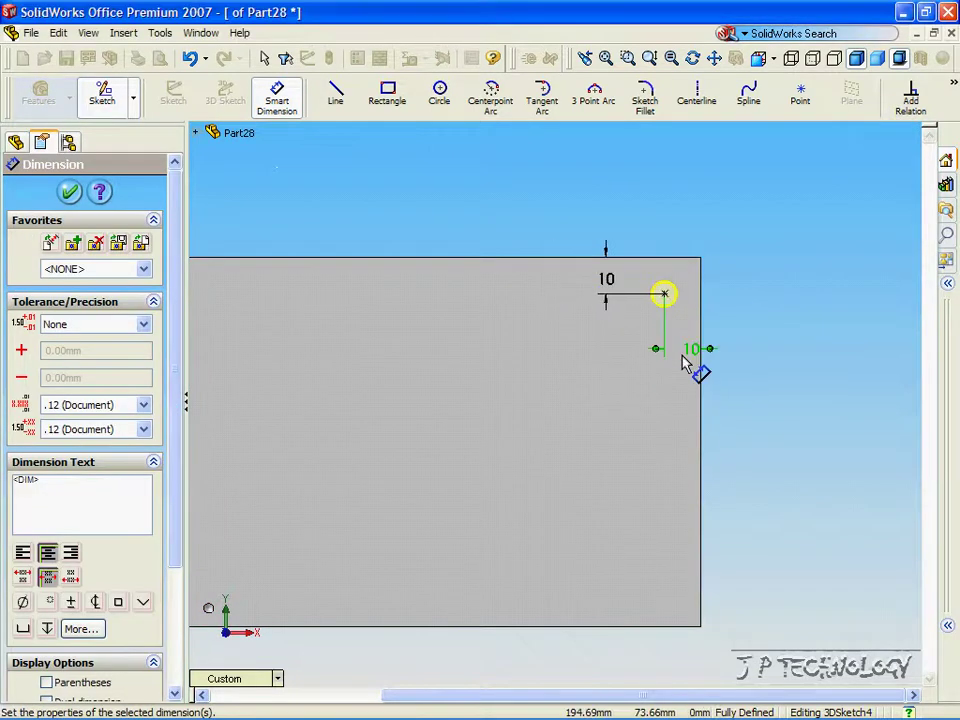
left_click(69, 192)
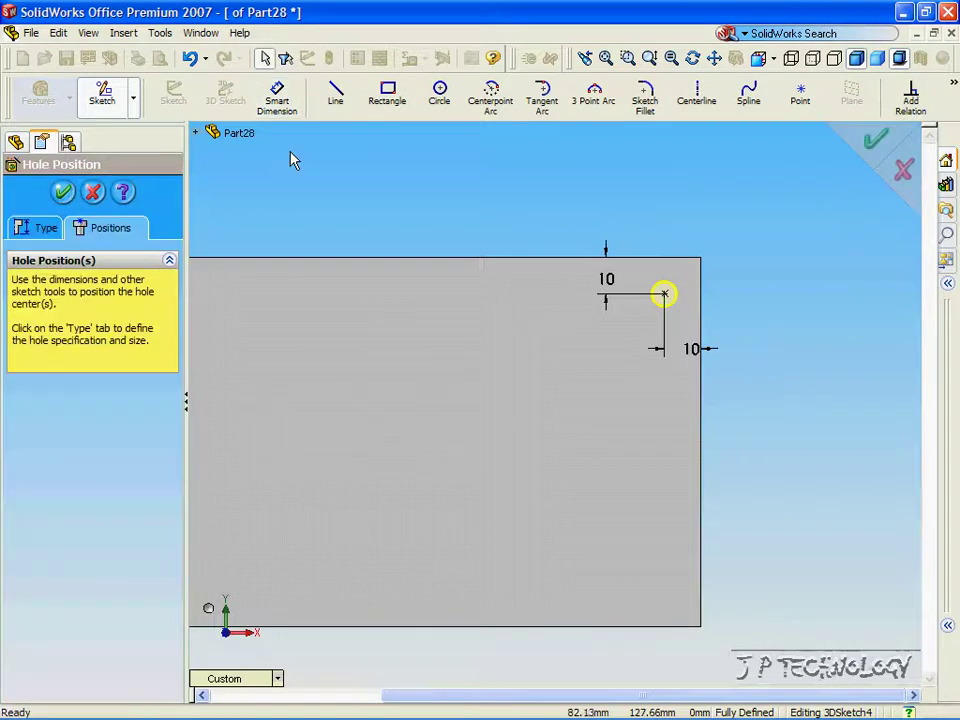
left_click(61, 194)
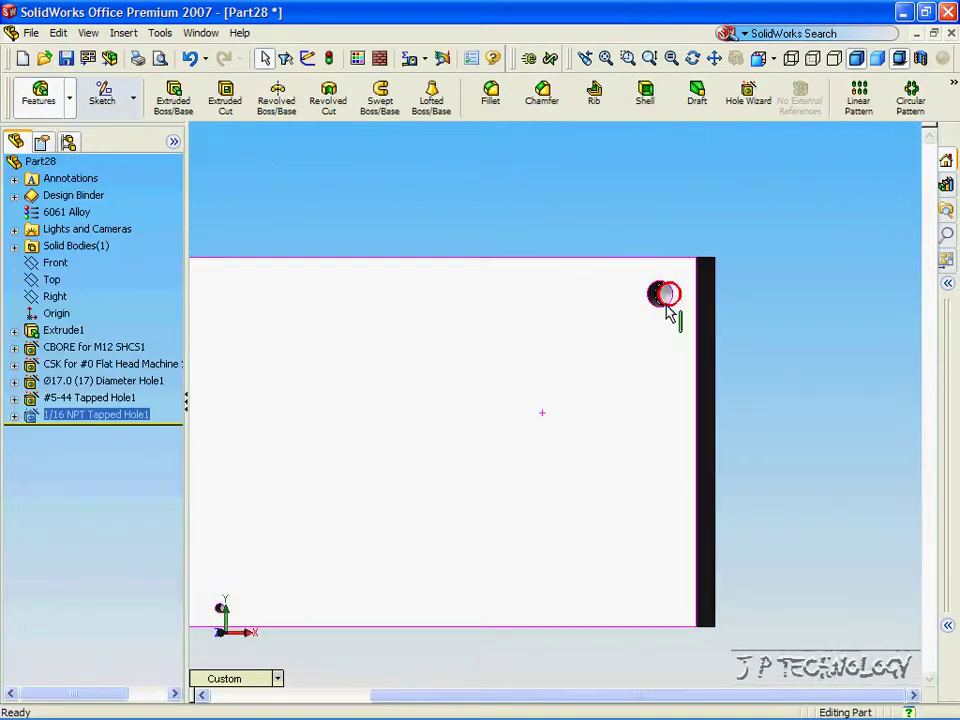
Start a Hole Wizard legacy hole of the Simple type
left_click(615, 221)
scroll(664, 306, "down", 5)
middle_click_drag(640, 320, 578, 280)
scroll(574, 269, "up", 7)
key("Right")
scroll(538, 289, "up", 2)
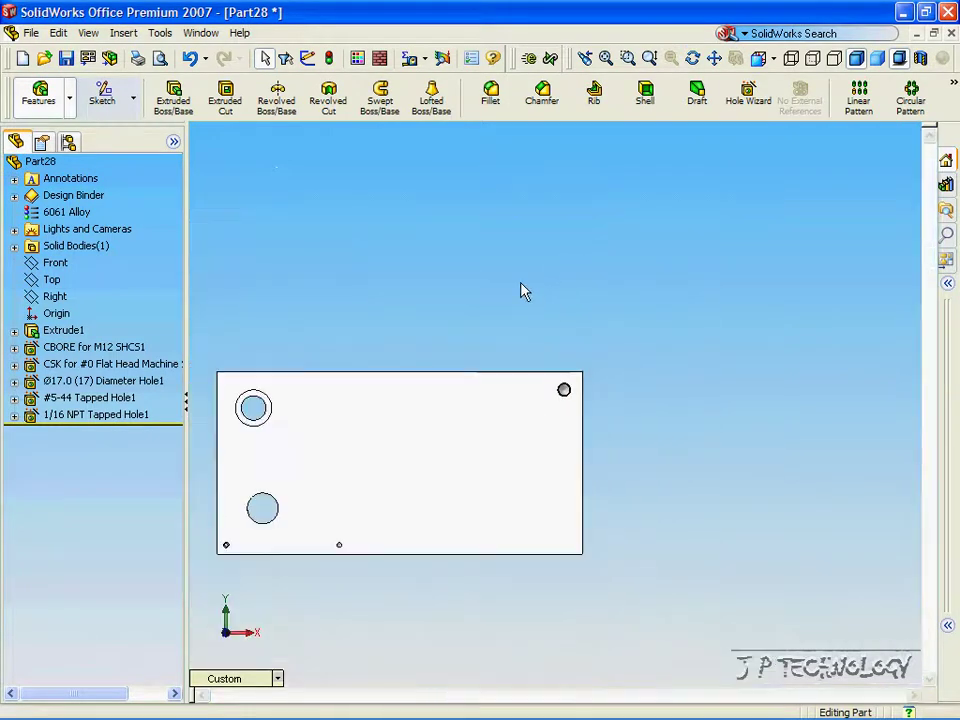
left_click(748, 100)
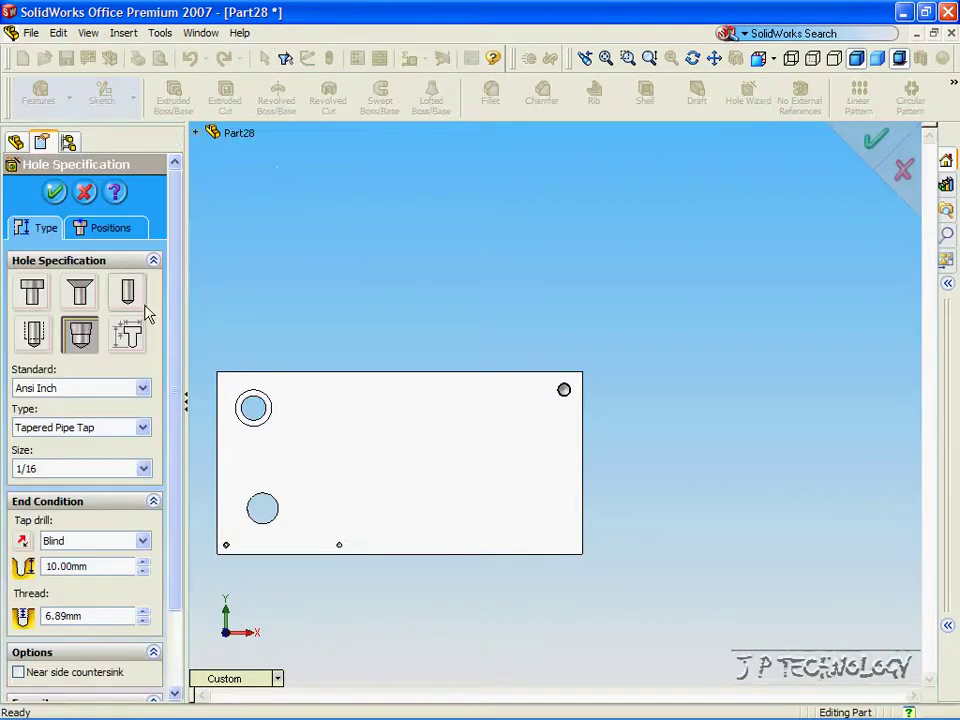
left_click(129, 336)
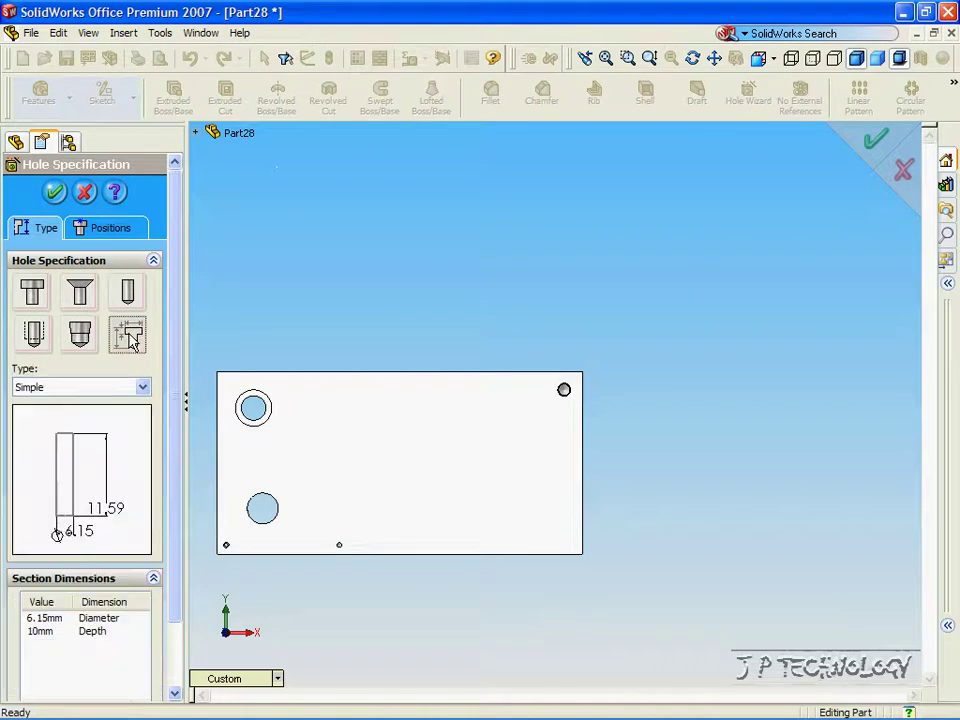
Place the legacy hole's centre near the front face's lower-right corner and dimension it 10 mm from the plate's right edge
left_click(118, 231)
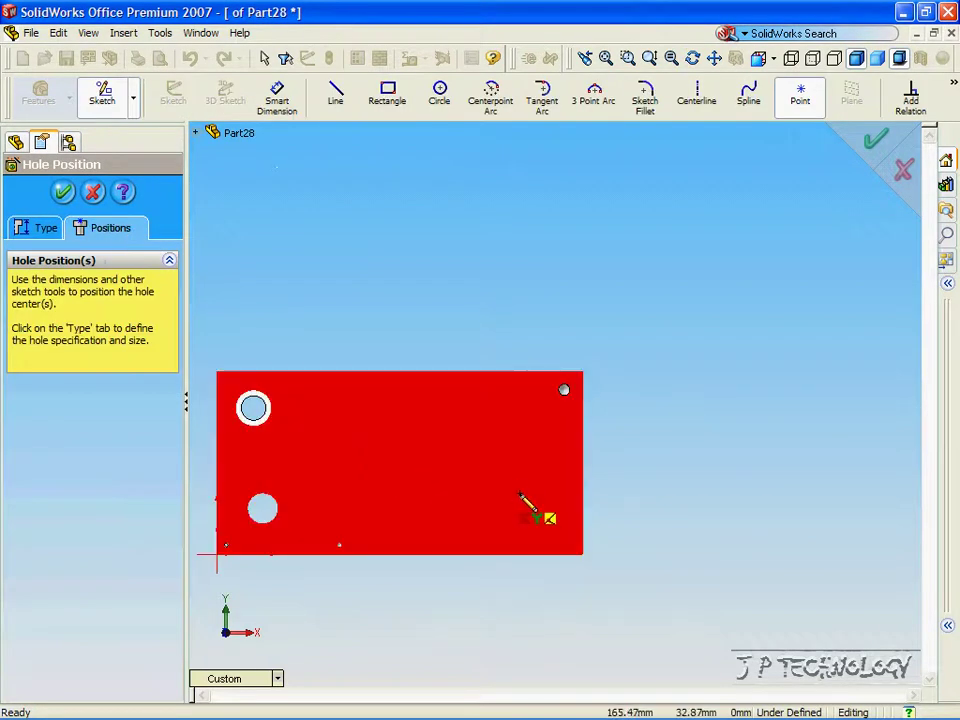
left_click(532, 512)
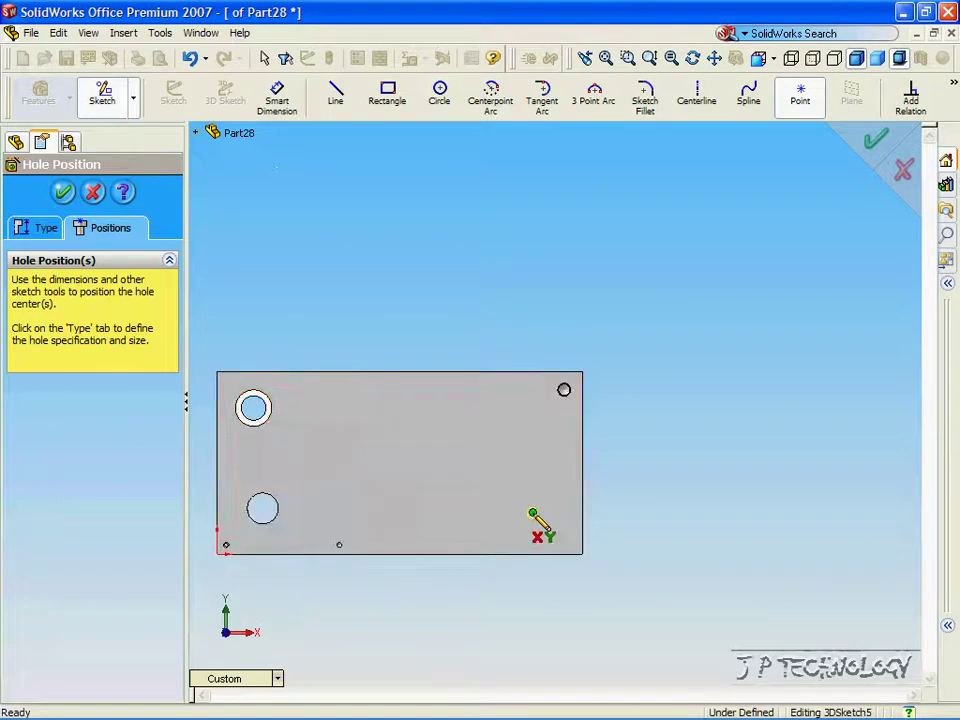
left_click(277, 97)
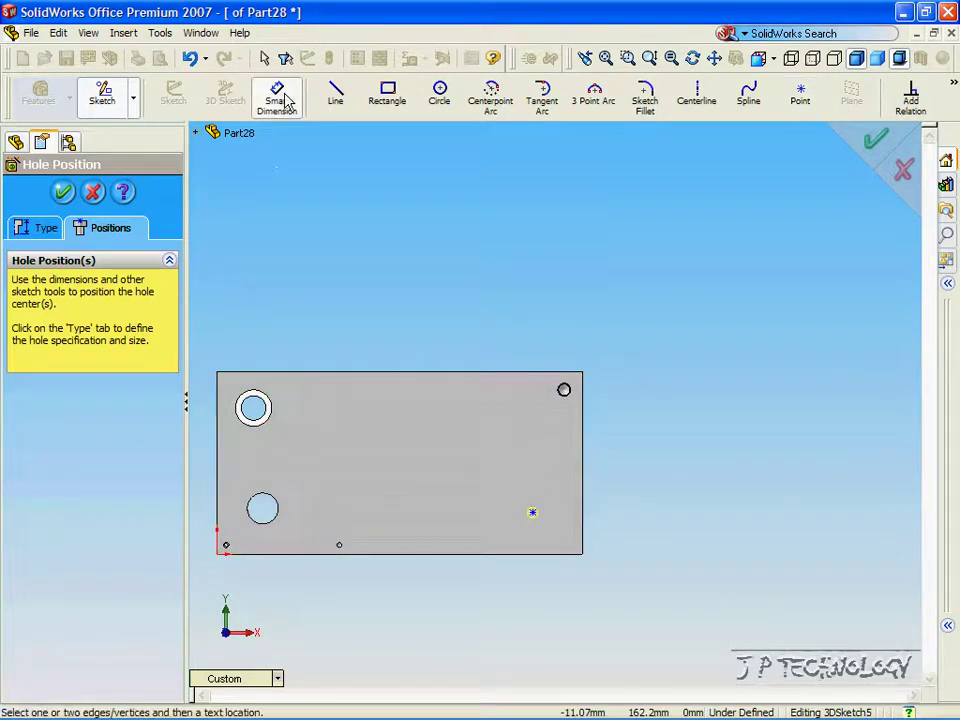
left_click(534, 513)
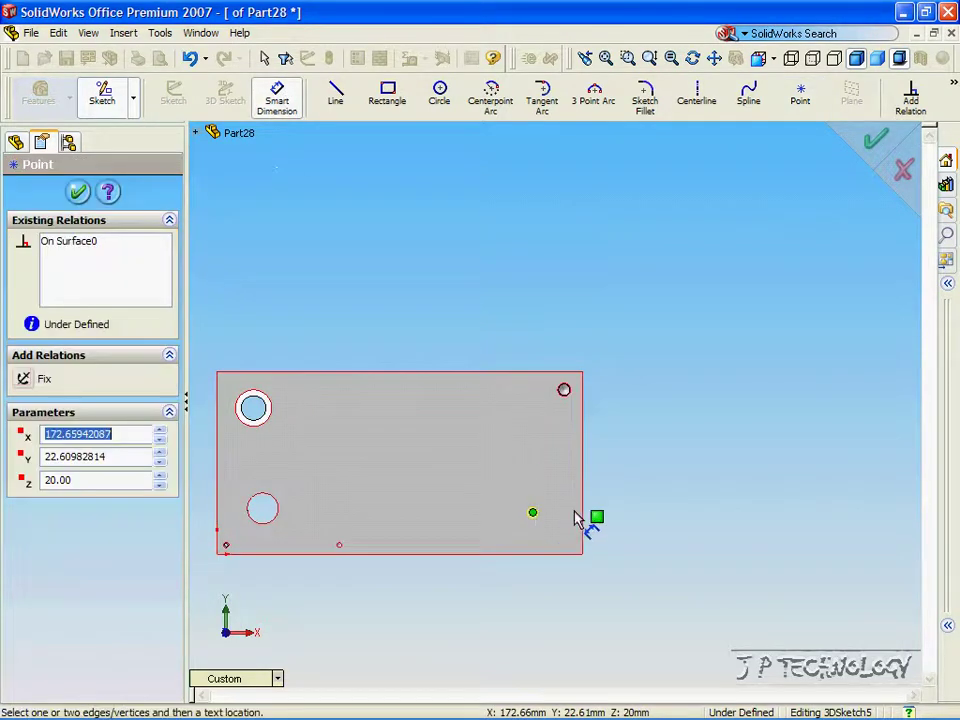
left_click(582, 520)
left_click(555, 485)
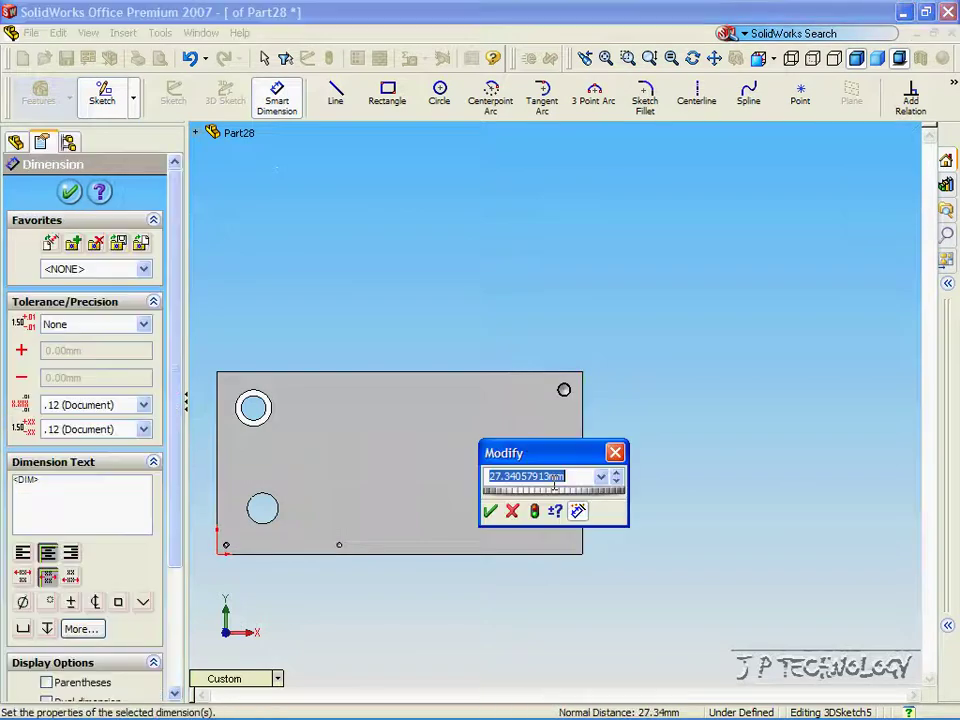
type("10")
key("Return")
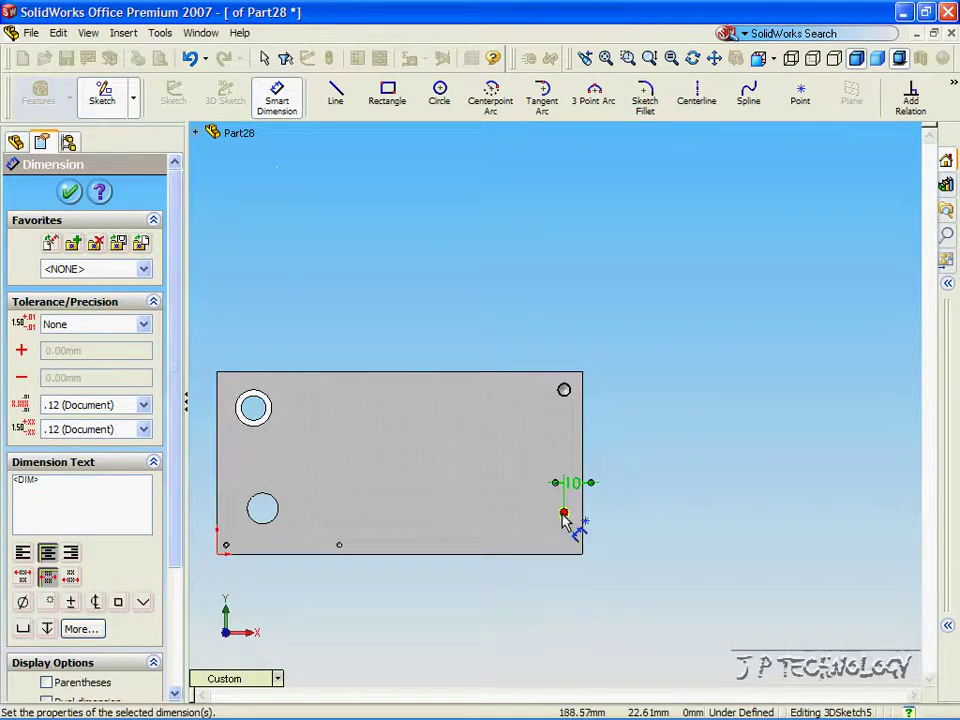
Dimension the legacy hole's centre 10 mm above the plate's lower edge and finish the hole
left_click(564, 513)
left_click(572, 553)
left_click(508, 530)
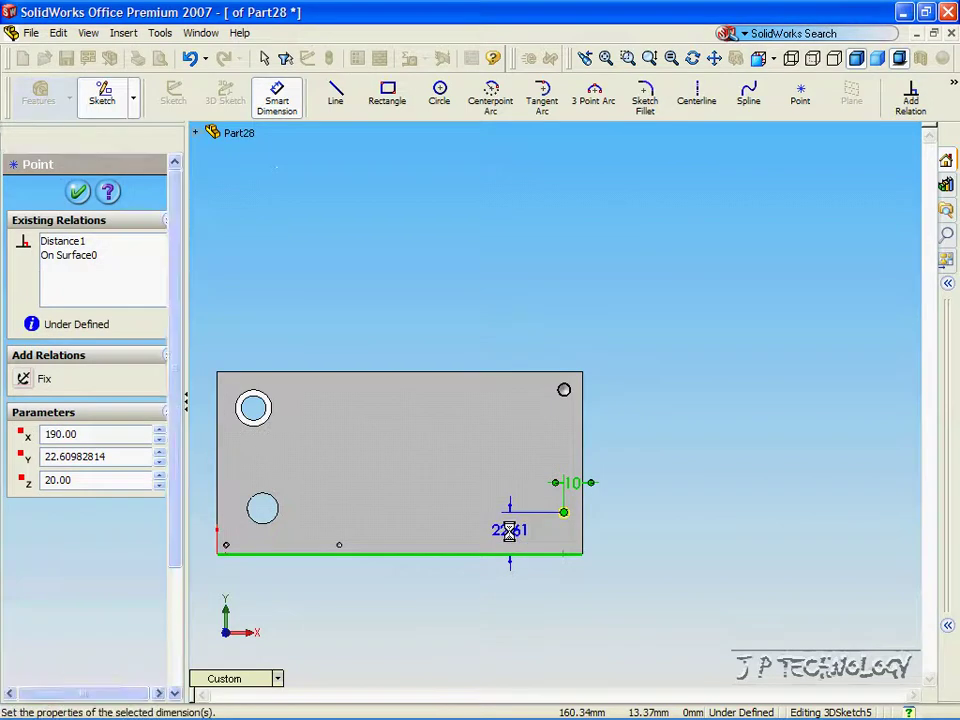
type("10")
key("Return")
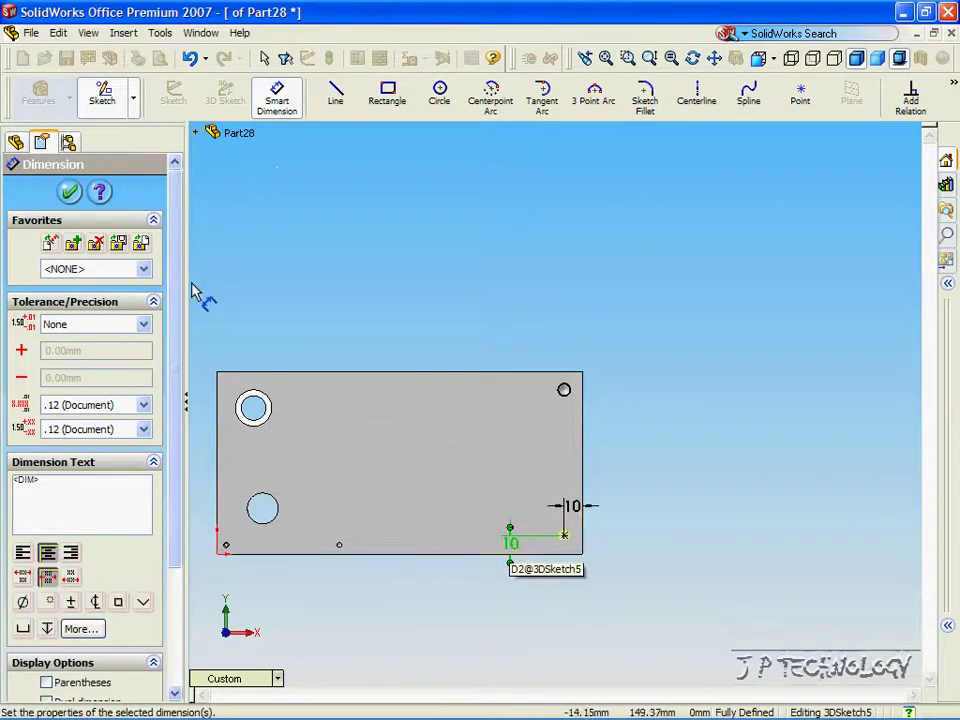
scroll(580, 570, "down", 5)
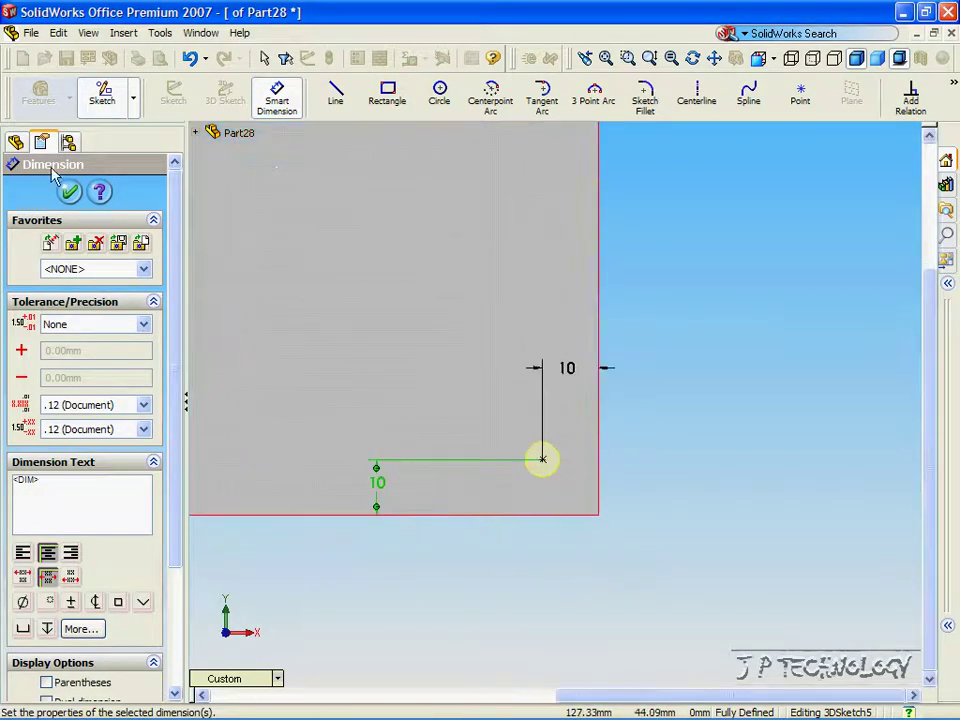
left_click(72, 192)
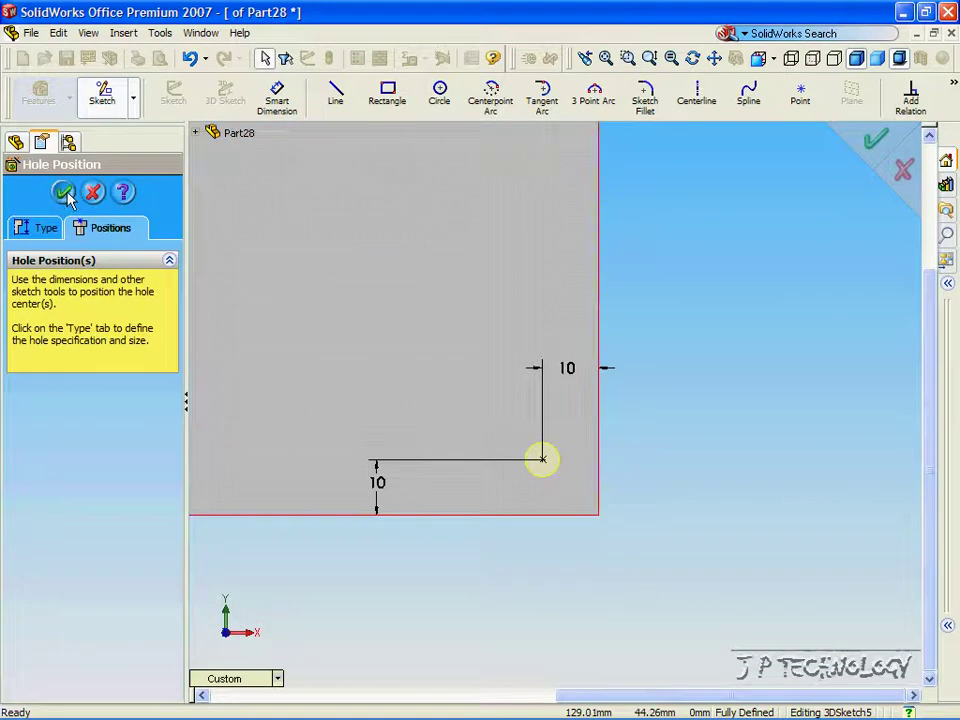
left_click(63, 191)
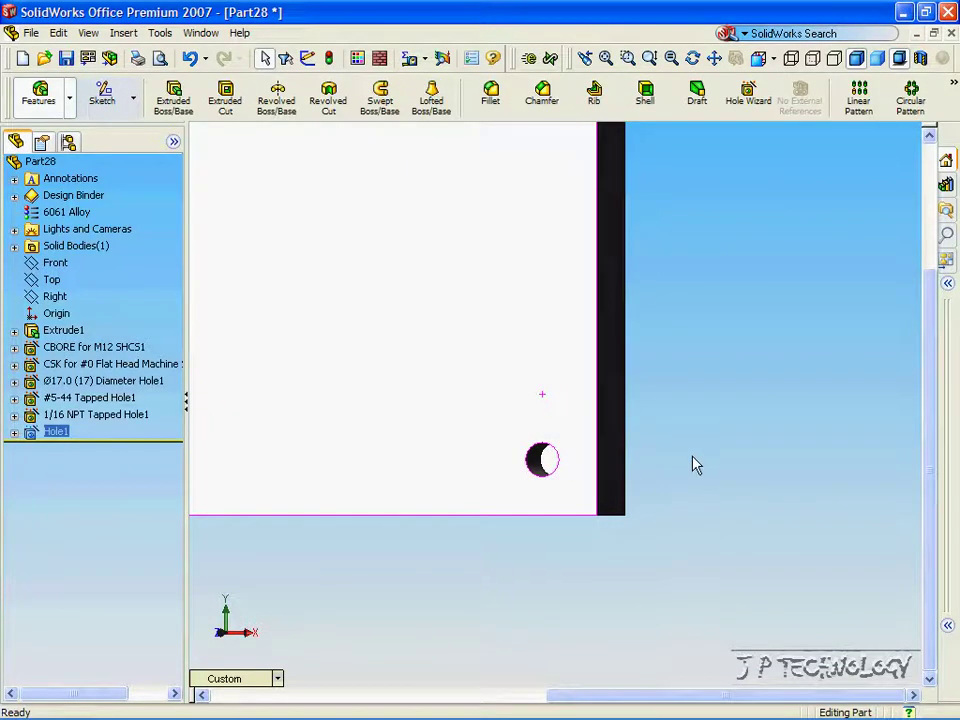
scroll(578, 446, "up", 6)
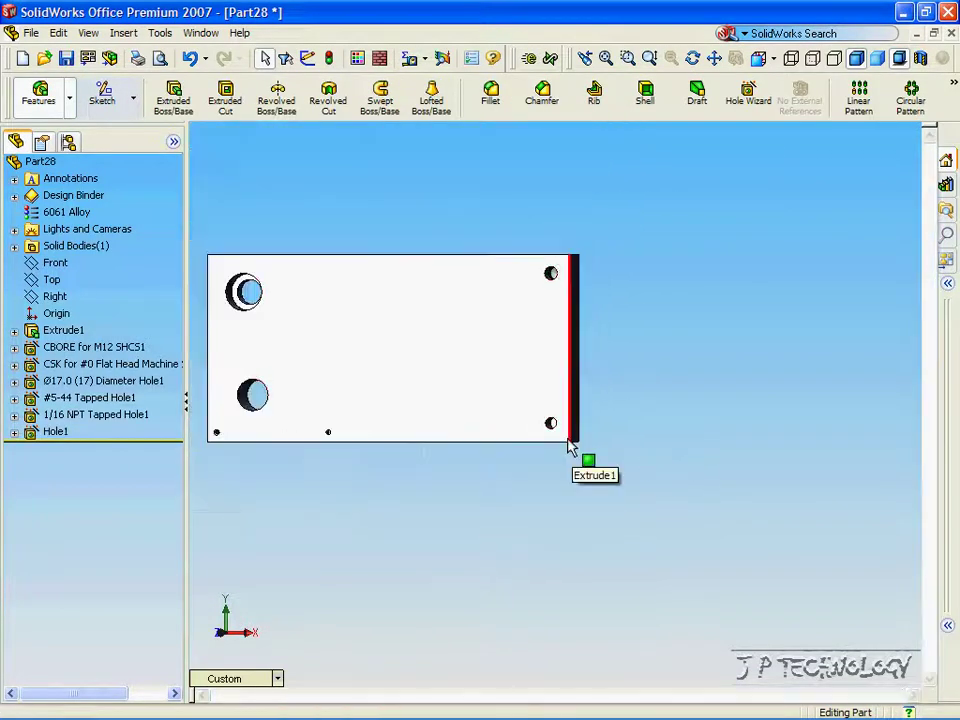
key("Left")
key("Right")
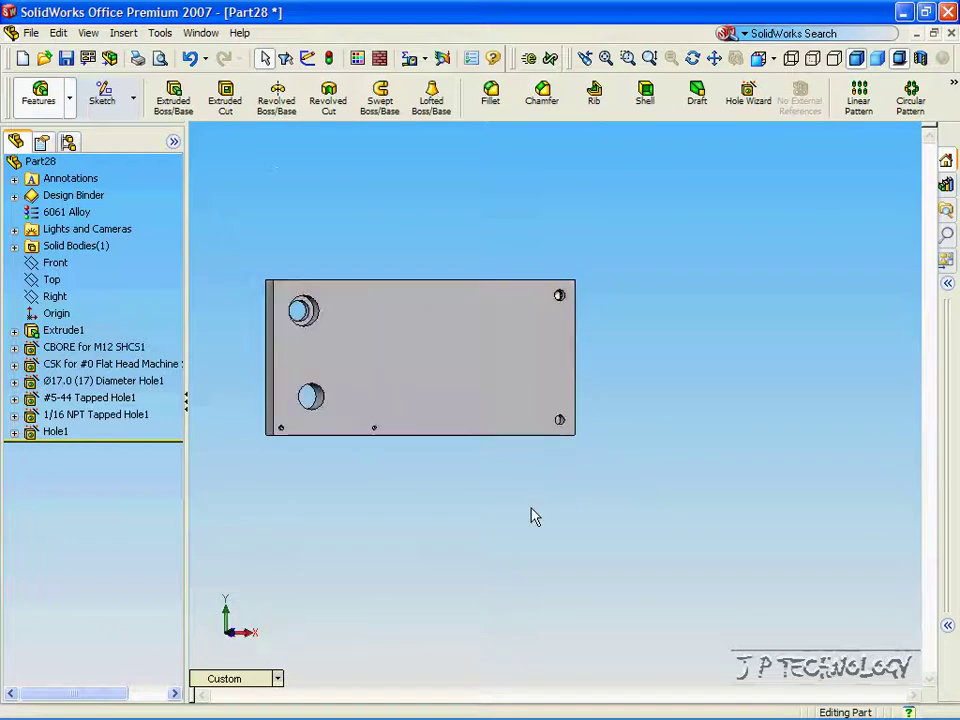
key("Left")
key("Right")
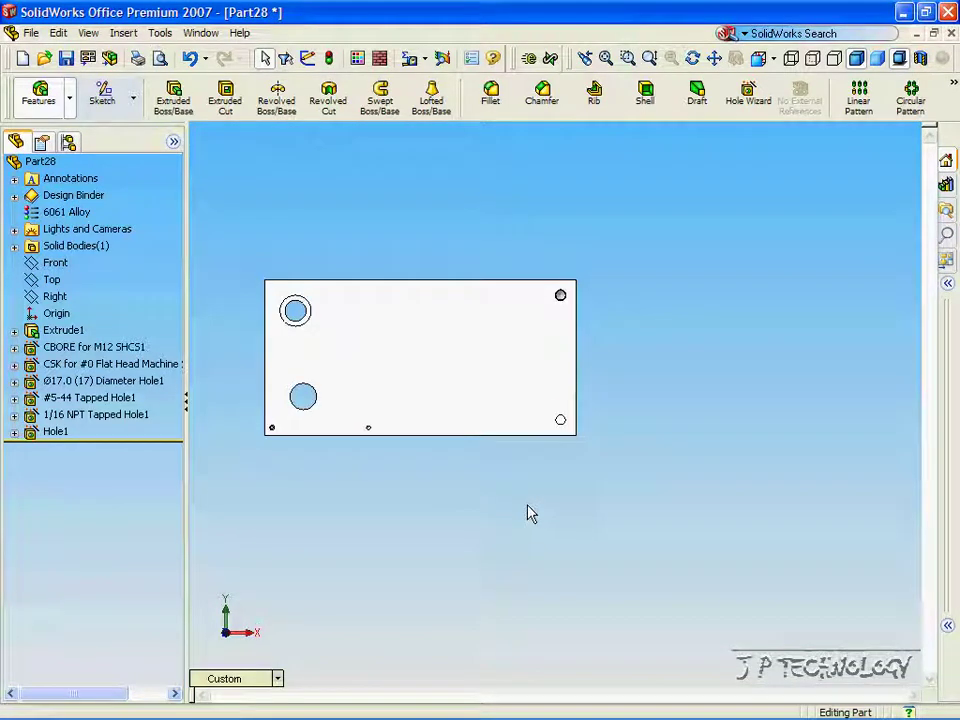